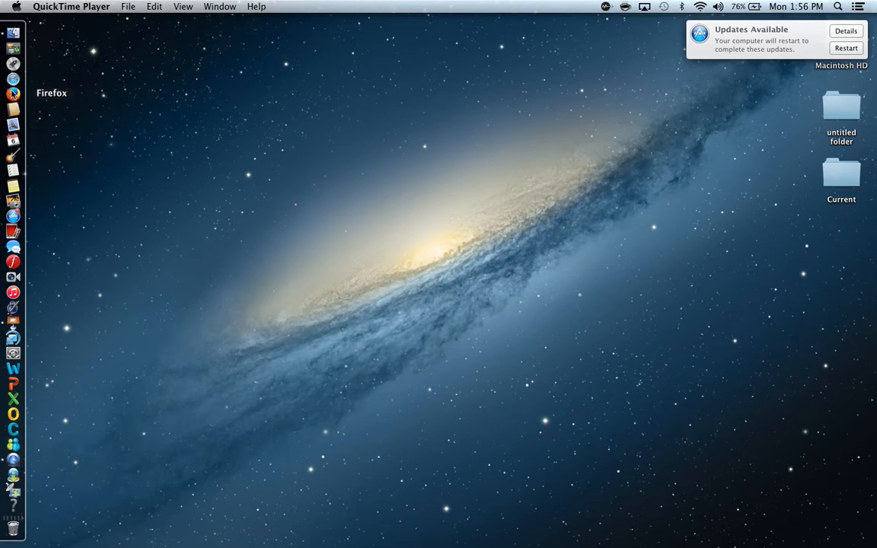
Open GarageBand with the system sound muted and start a new project from the Loops template
{"action": "left_click", "coordinate": [10, 158]}
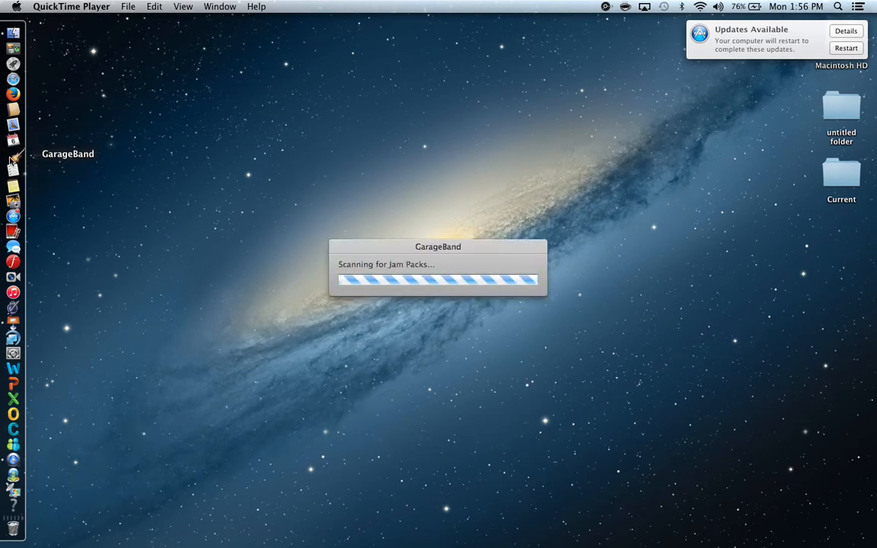
{"action": "key", "text": "XF86AudioMute"}
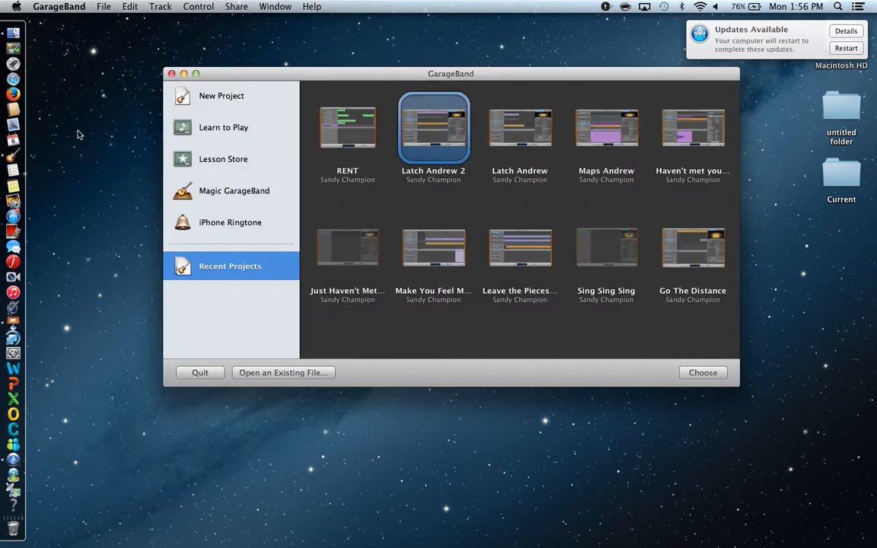
{"action": "left_click_drag", "start_coordinate": [303, 76], "coordinate": [297, 135]}
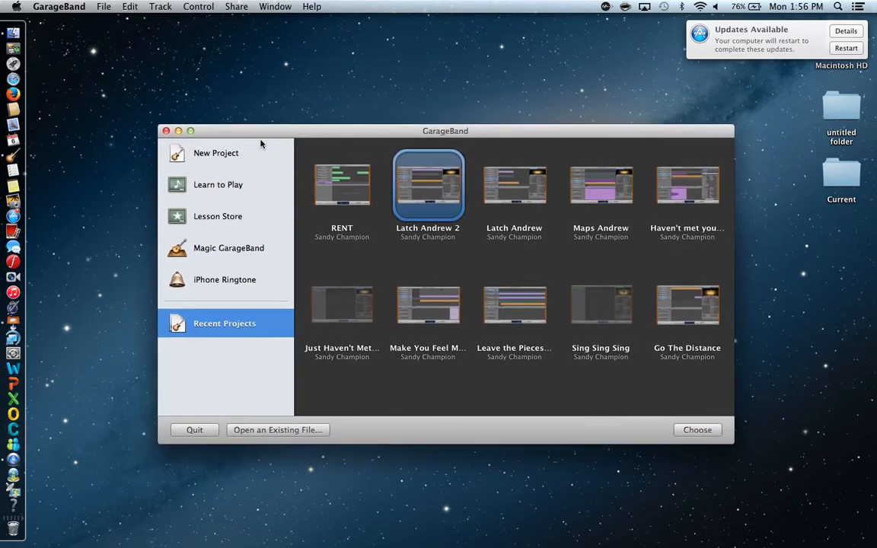
{"action": "left_click", "coordinate": [211, 155]}
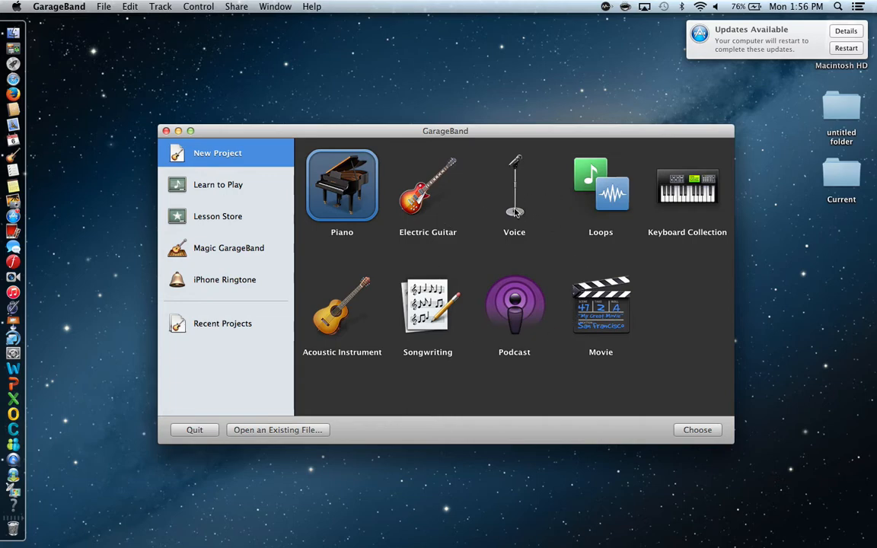
{"action": "left_click", "coordinate": [612, 204]}
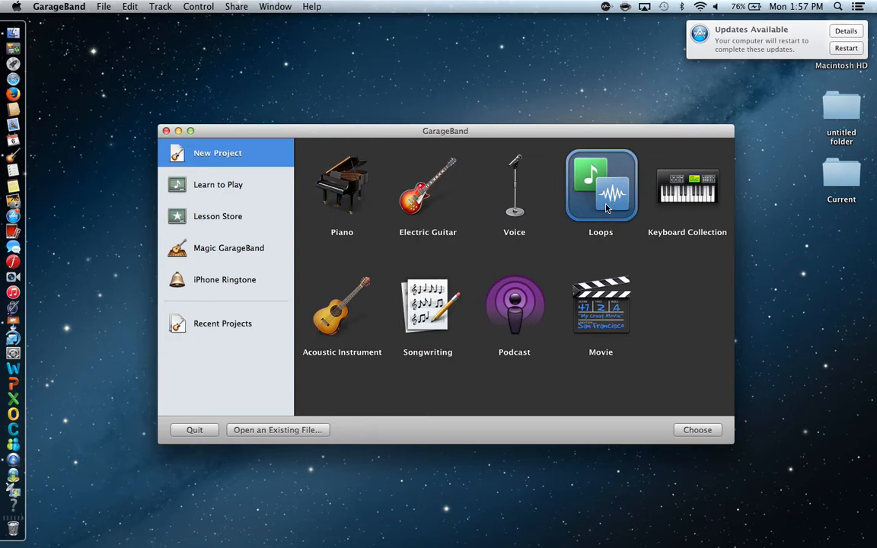
{"action": "double_click", "coordinate": [601, 202]}
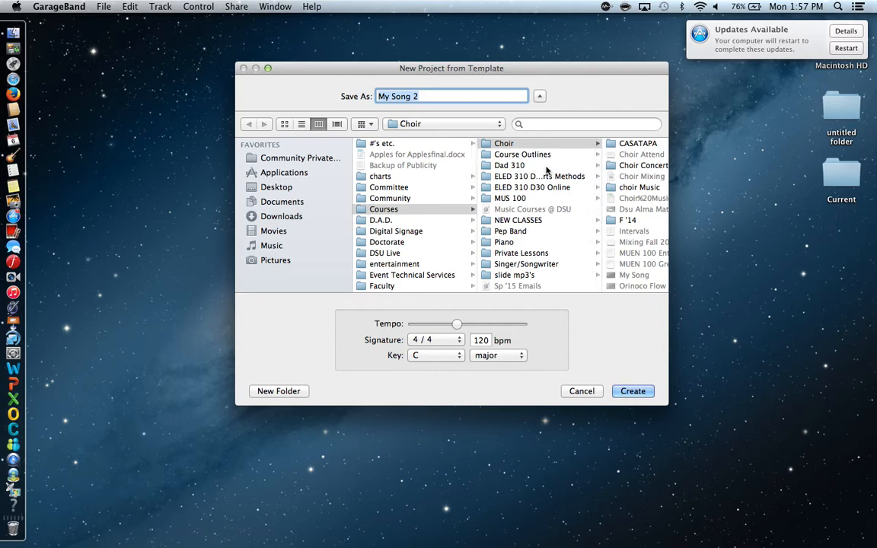
Name the new project "GarageBand Tutorial Song" and choose the untitled folder on the Desktop as its save location
{"action": "type", "text": "GarageBand Tutorial Song"}
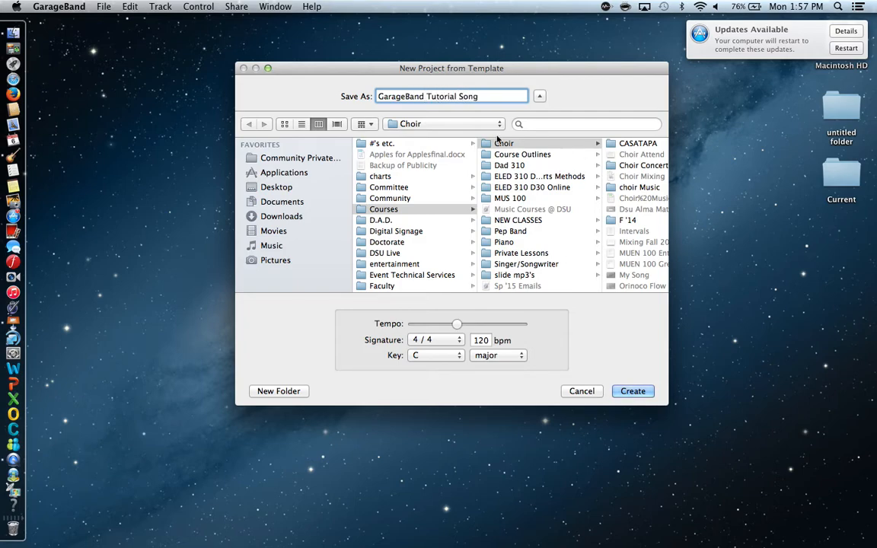
{"action": "left_click", "coordinate": [270, 186]}
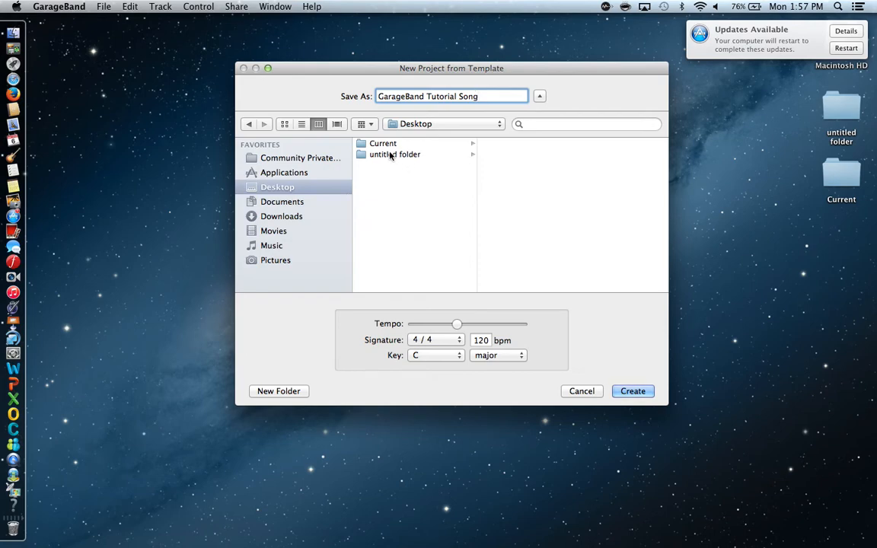
{"action": "left_click", "coordinate": [390, 152]}
{"action": "left_click", "coordinate": [648, 391]}
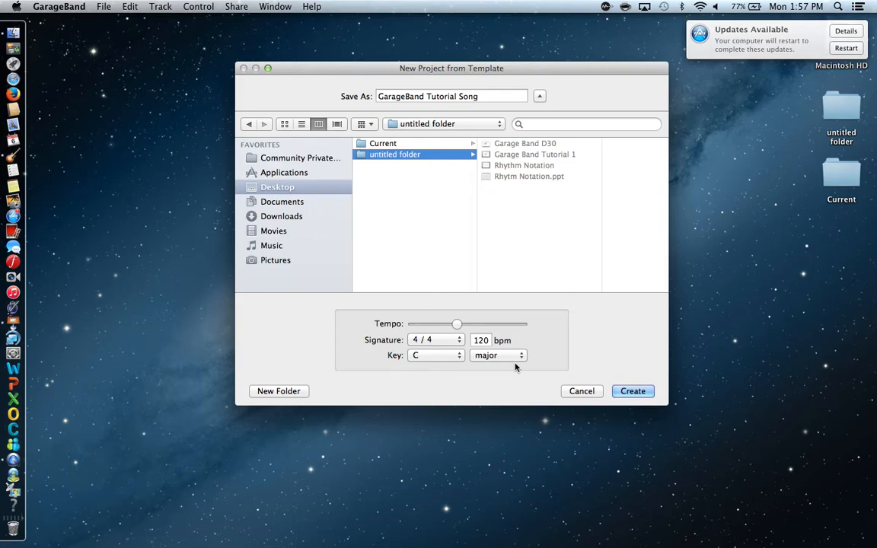
Set the project tempo to 120 bpm and create the project
{"action": "double_click", "coordinate": [482, 340]}
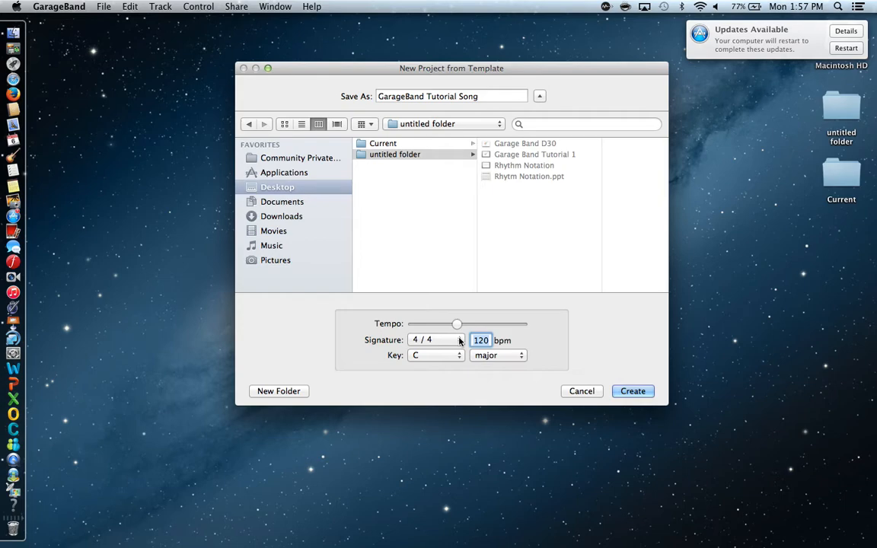
{"action": "type", "text": "90"}
{"action": "key", "text": "BackSpace"}
{"action": "key", "text": "BackSpace"}
{"action": "type", "text": "110"}
{"action": "key", "text": "BackSpace"}
{"action": "key", "text": "BackSpace"}
{"action": "key", "text": "BackSpace"}
{"action": "type", "text": "70"}
{"action": "key", "text": "BackSpace"}
{"action": "key", "text": "BackSpace"}
{"action": "type", "text": "120"}
{"action": "left_click", "coordinate": [632, 391]}
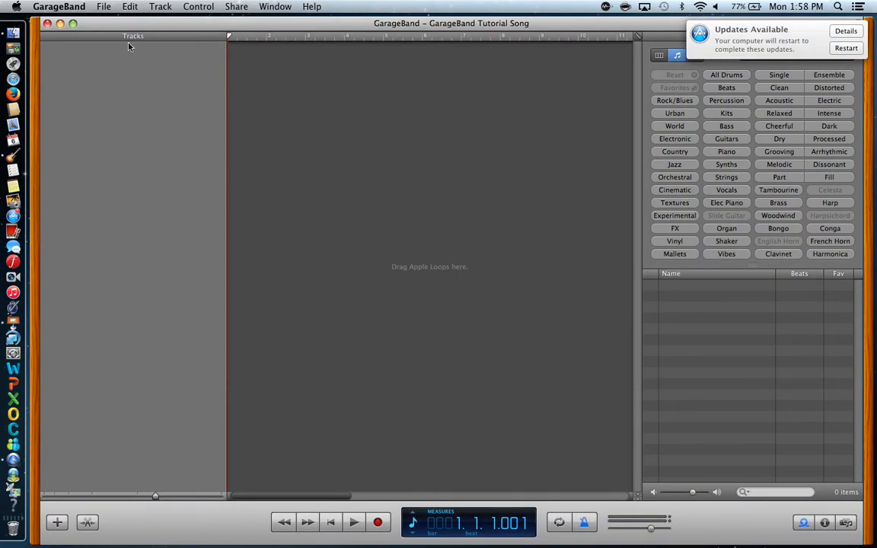
Dismiss the Updates Available notification and return to the GarageBand Tutorial Song project window
{"action": "key", "text": "super+Tab"}
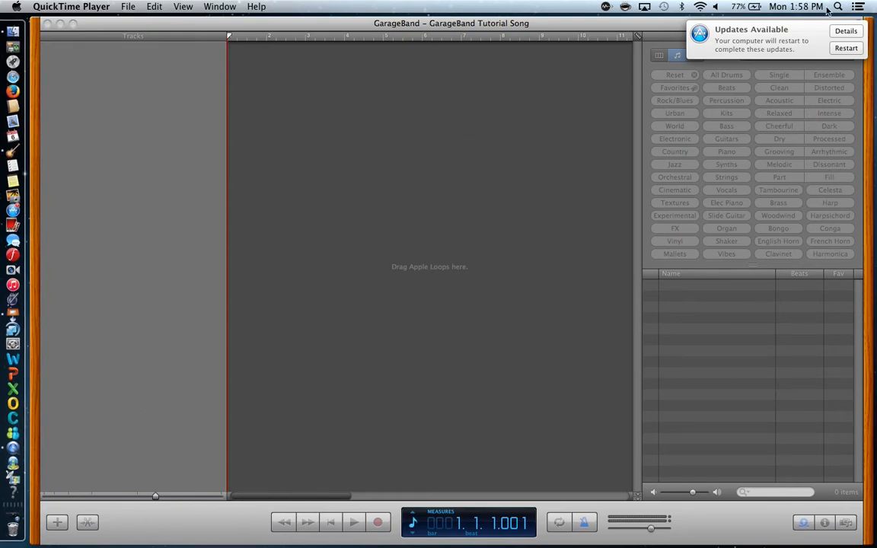
{"action": "left_click_drag", "start_coordinate": [757, 25], "coordinate": [858, 74]}
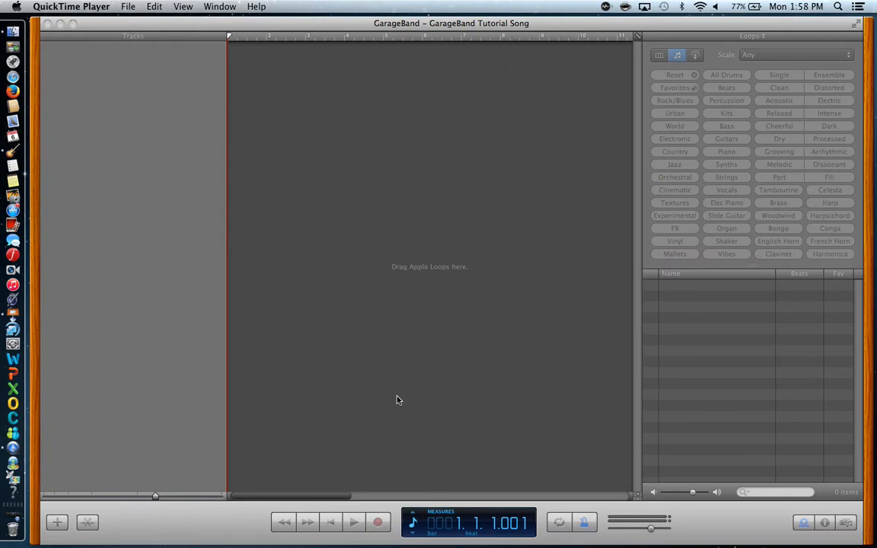
{"action": "left_click", "coordinate": [532, 194]}
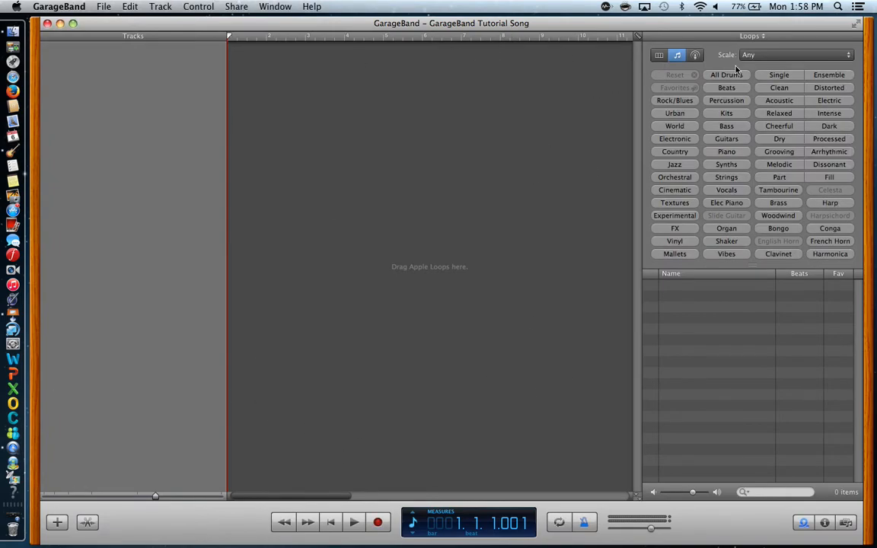
Limit the loop browser to the GarageBand loop collection, and hide and reshow the browser
{"action": "left_click", "coordinate": [763, 38]}
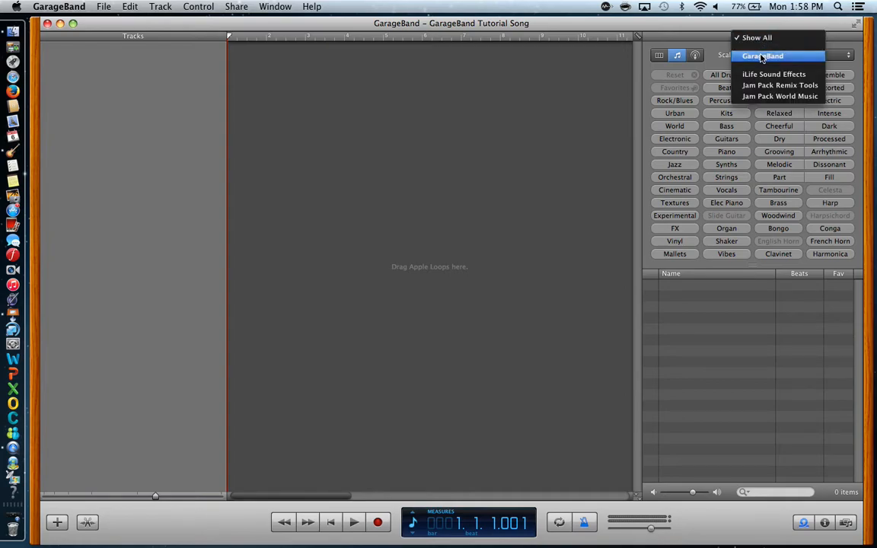
{"action": "left_click", "coordinate": [762, 56]}
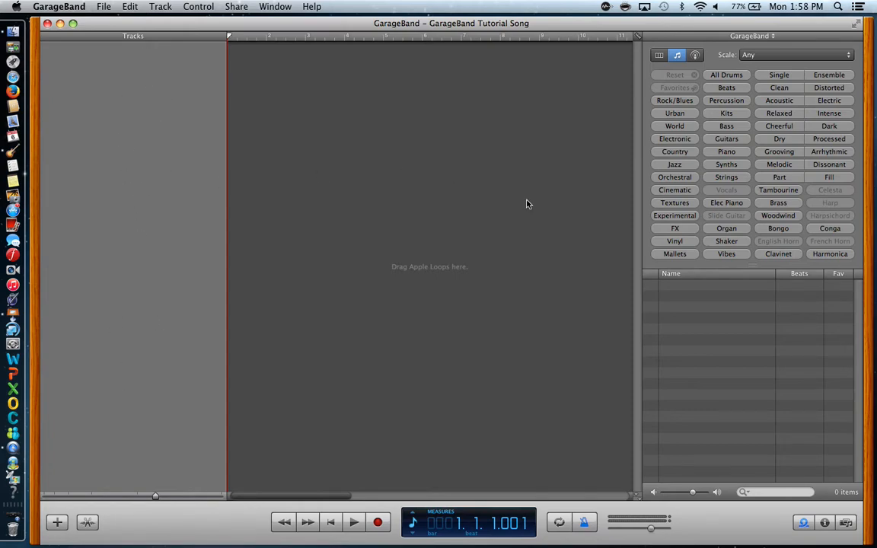
{"action": "left_click", "coordinate": [806, 528]}
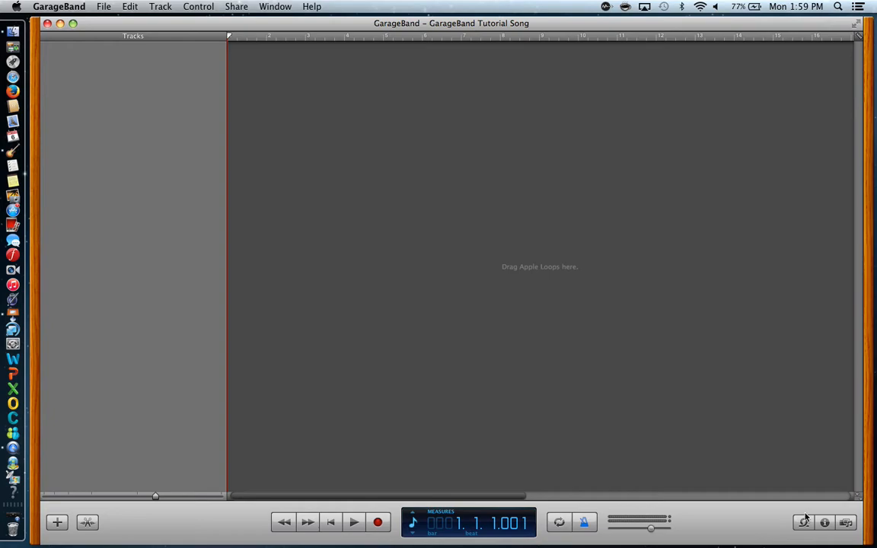
{"action": "key", "text": "super+l"}
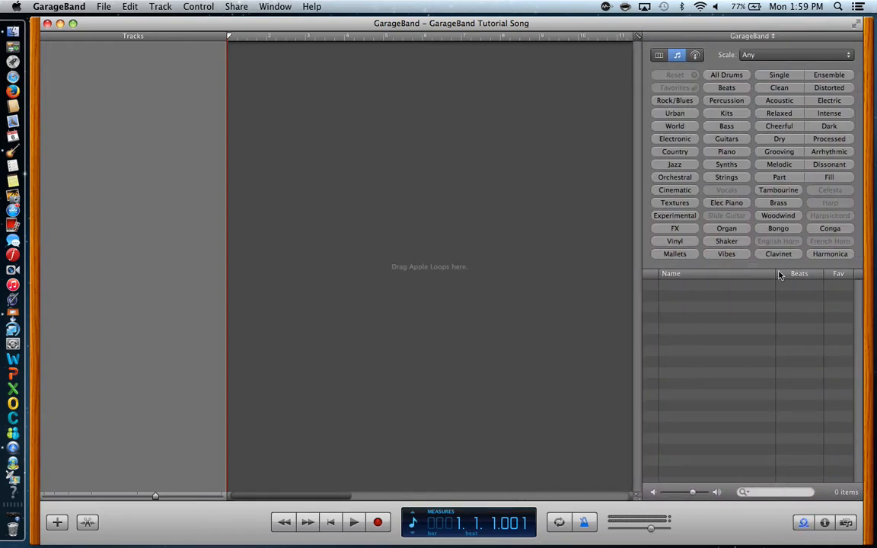
Filter the loop library by the Jazz genre and look through the list of loops
{"action": "left_click", "coordinate": [679, 166]}
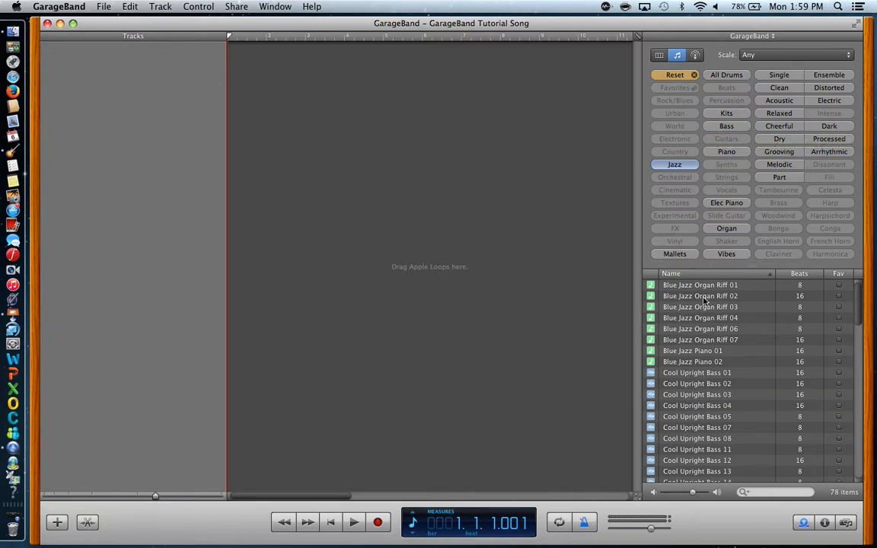
{"action": "scroll", "coordinate": [705, 388], "scroll_direction": "down", "scroll_amount": 10}
{"action": "scroll", "coordinate": [705, 389], "scroll_direction": "down", "scroll_amount": 12}
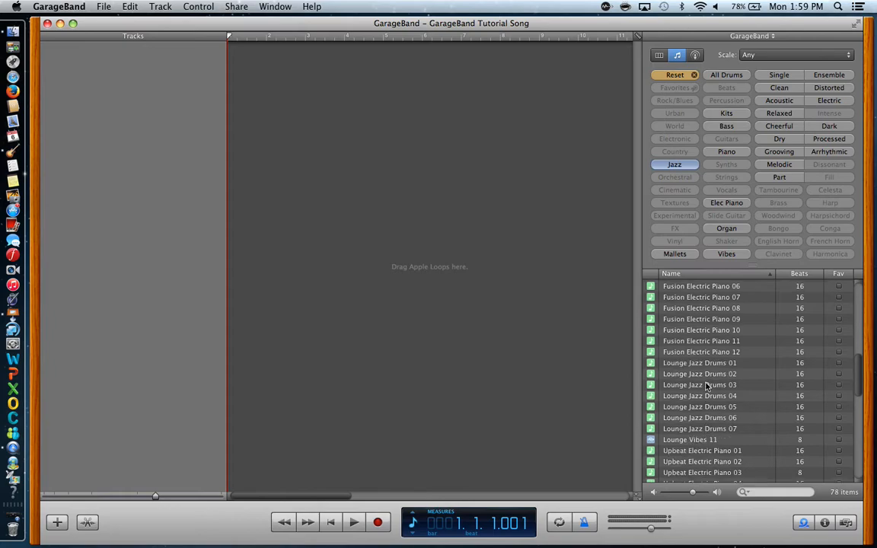
{"action": "scroll", "coordinate": [705, 387], "scroll_direction": "up", "scroll_amount": 20}
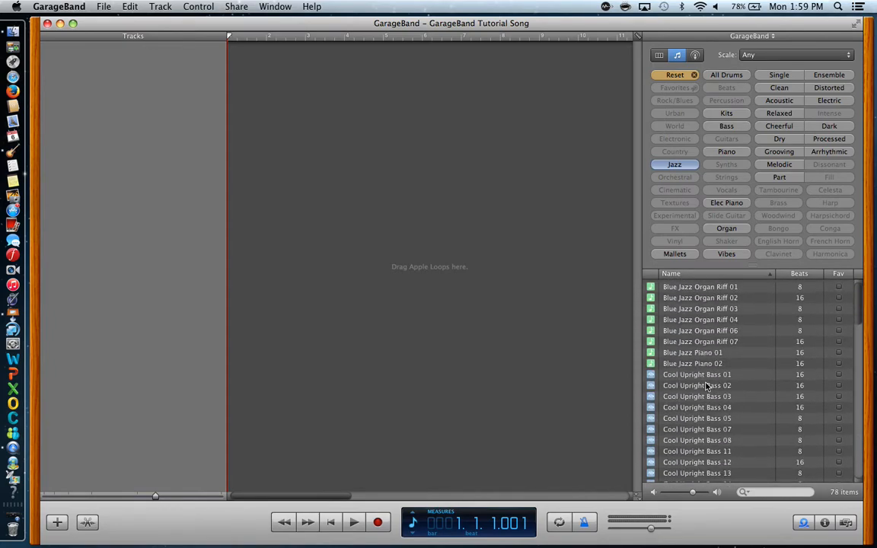
Narrow the Jazz loops to the Bass instrument and look through the filtered list
{"action": "left_click", "coordinate": [726, 127]}
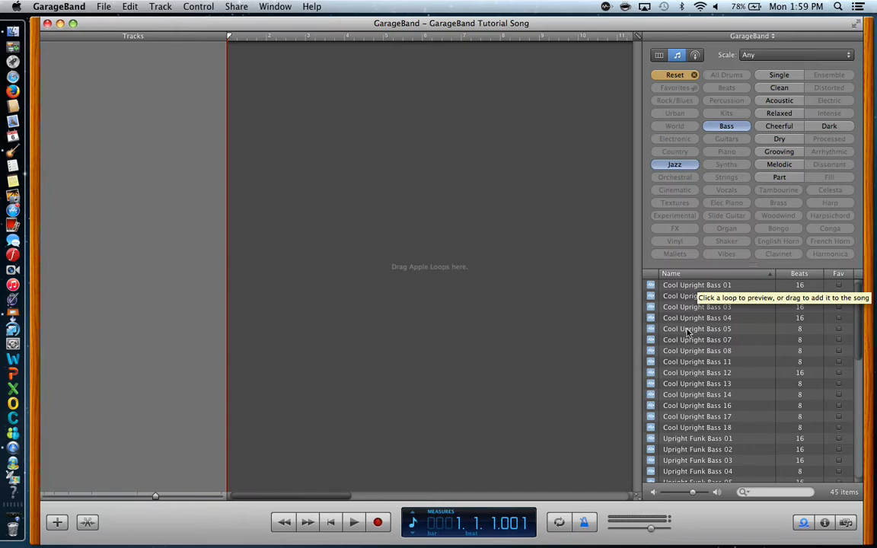
{"action": "scroll", "coordinate": [689, 426], "scroll_direction": "down", "scroll_amount": 3}
{"action": "scroll", "coordinate": [685, 407], "scroll_direction": "down", "scroll_amount": 5}
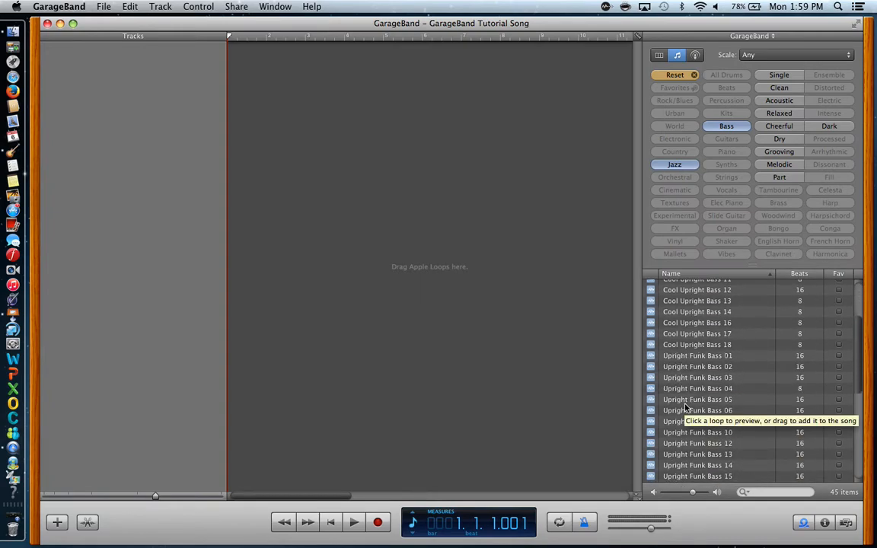
{"action": "scroll", "coordinate": [685, 409], "scroll_direction": "down", "scroll_amount": 5}
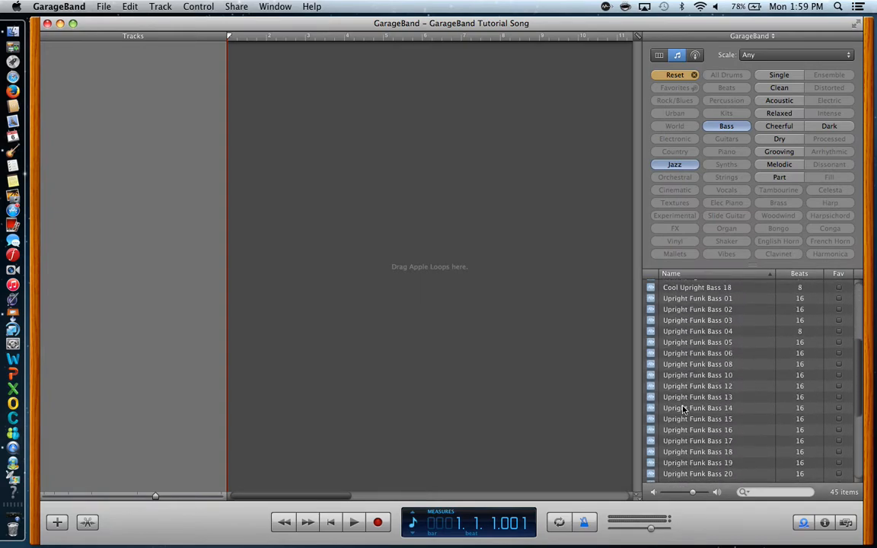
{"action": "scroll", "coordinate": [683, 408], "scroll_direction": "down", "scroll_amount": 6}
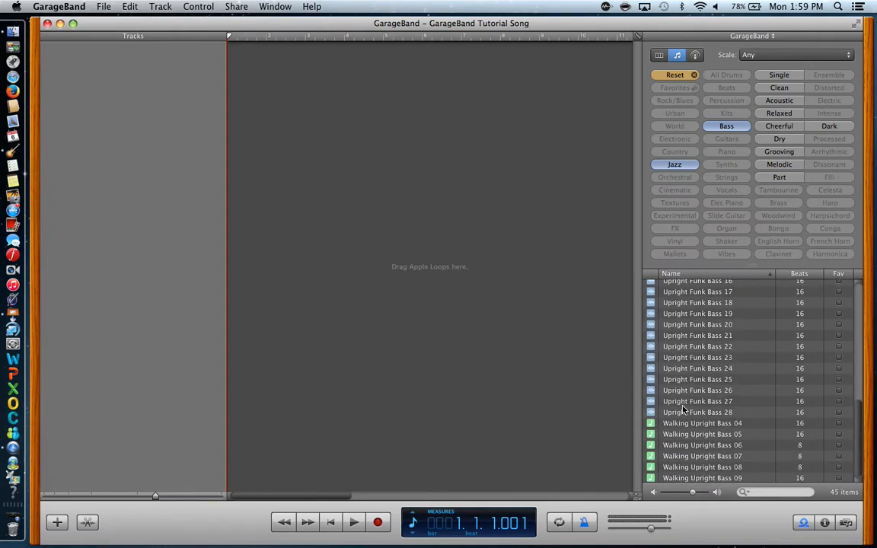
{"action": "scroll", "coordinate": [683, 409], "scroll_direction": "up", "scroll_amount": 8}
{"action": "scroll", "coordinate": [689, 350], "scroll_direction": "up", "scroll_amount": 3}
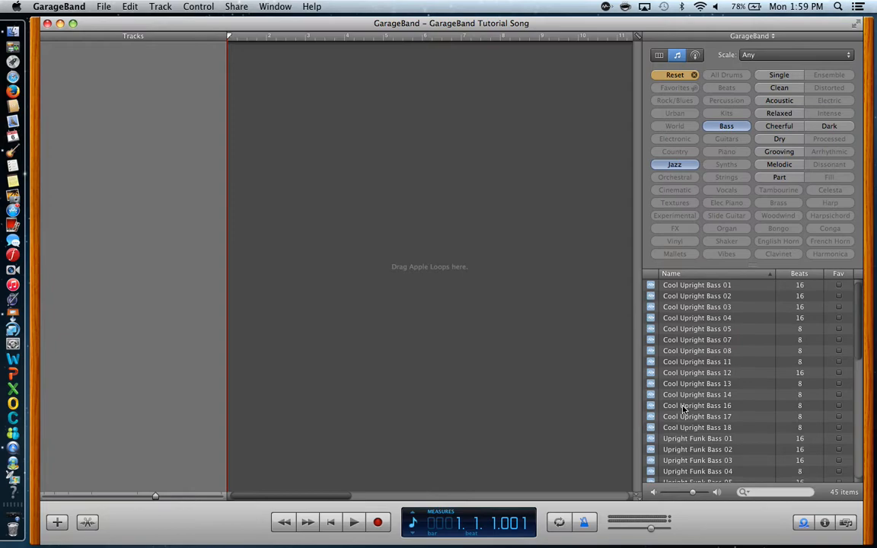
Turn the system sound back on and preview the Cool Upright Bass 01, 14 and 11 loops
{"action": "left_click", "coordinate": [698, 287]}
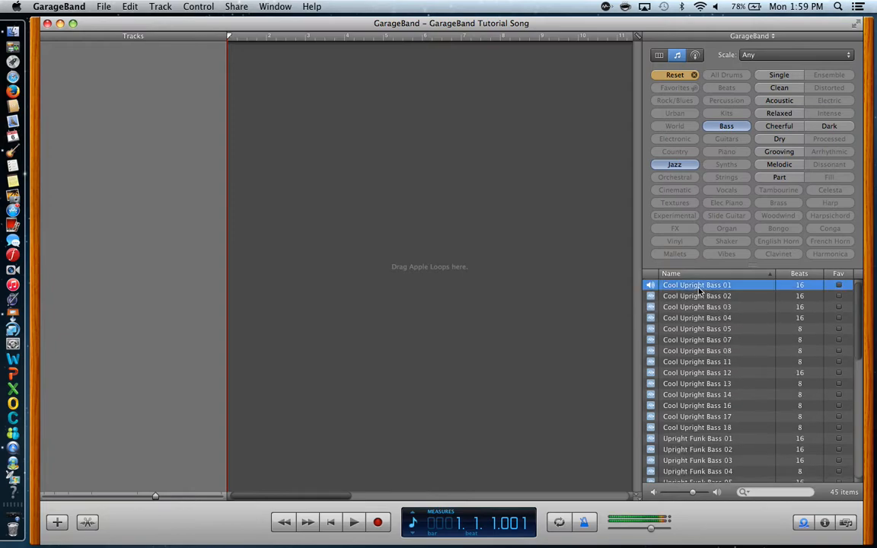
{"action": "key", "text": "XF86AudioRaiseVolume"}
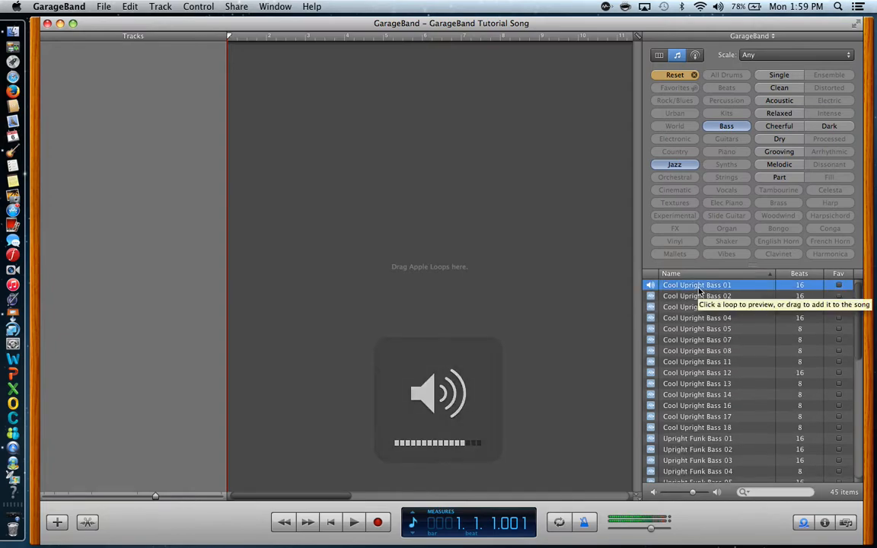
{"action": "left_click", "coordinate": [696, 396]}
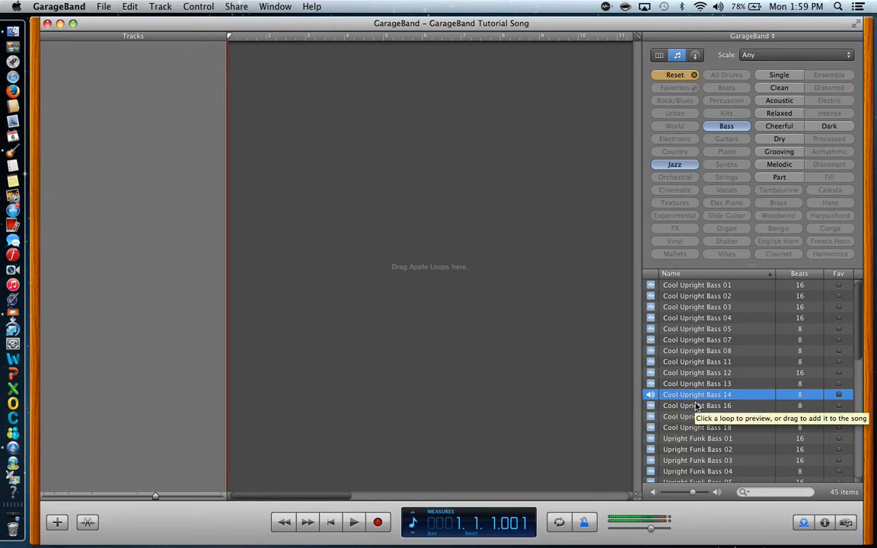
{"action": "scroll", "coordinate": [695, 411], "scroll_direction": "down", "scroll_amount": 1}
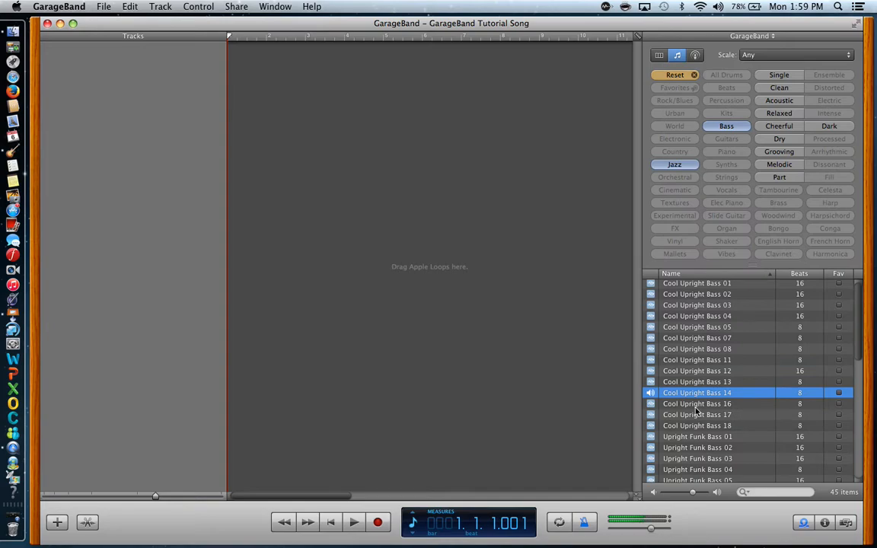
{"action": "scroll", "coordinate": [694, 422], "scroll_direction": "down", "scroll_amount": 2}
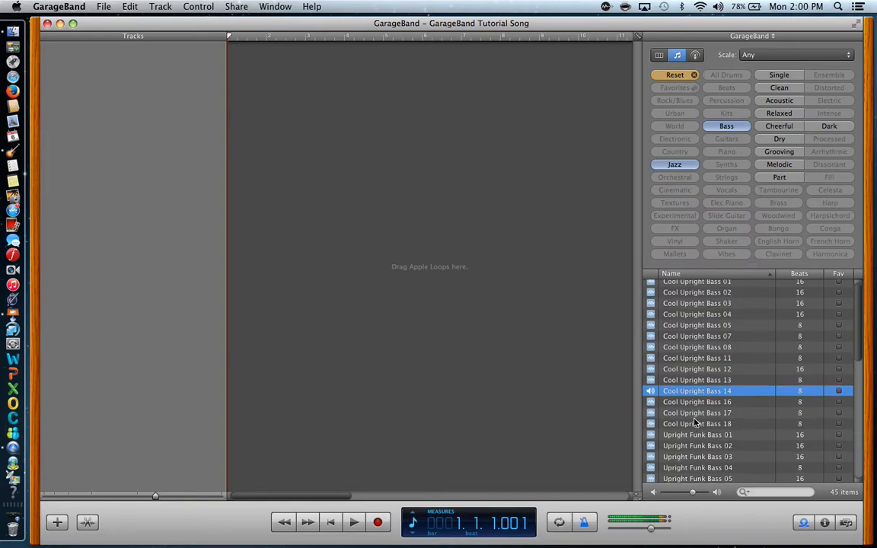
{"action": "left_click", "coordinate": [693, 356]}
Preview the Upright Funk Bass 08 and Walking Upright Bass 04 loops
{"action": "scroll", "coordinate": [697, 449], "scroll_direction": "down", "scroll_amount": 8}
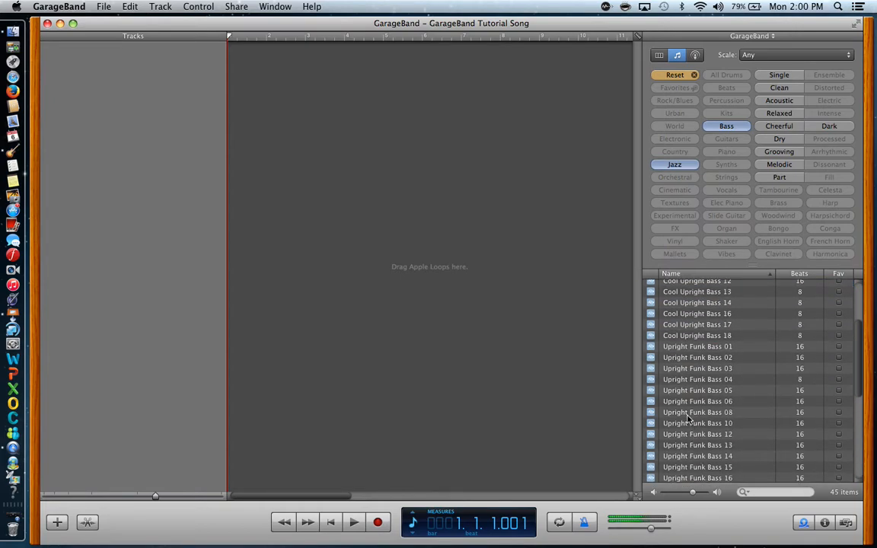
{"action": "left_click", "coordinate": [689, 414]}
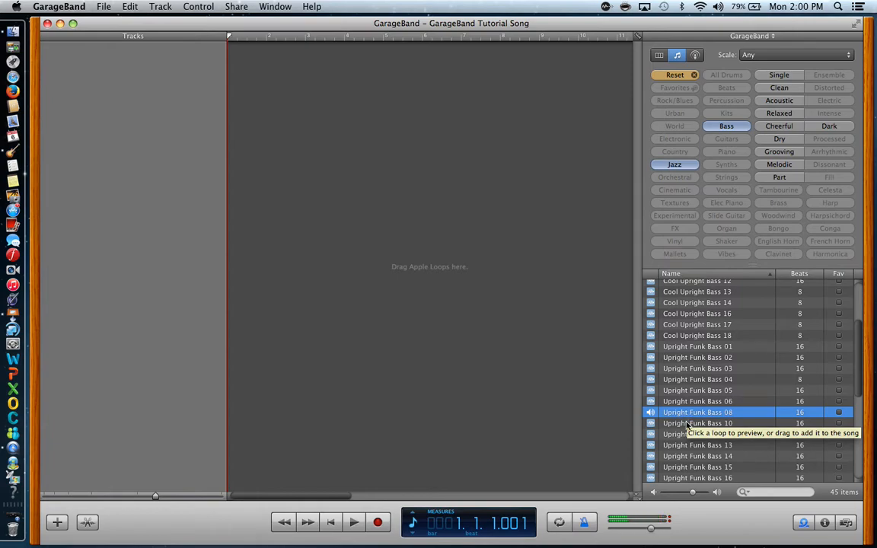
{"action": "scroll", "coordinate": [701, 460], "scroll_direction": "down", "scroll_amount": 6}
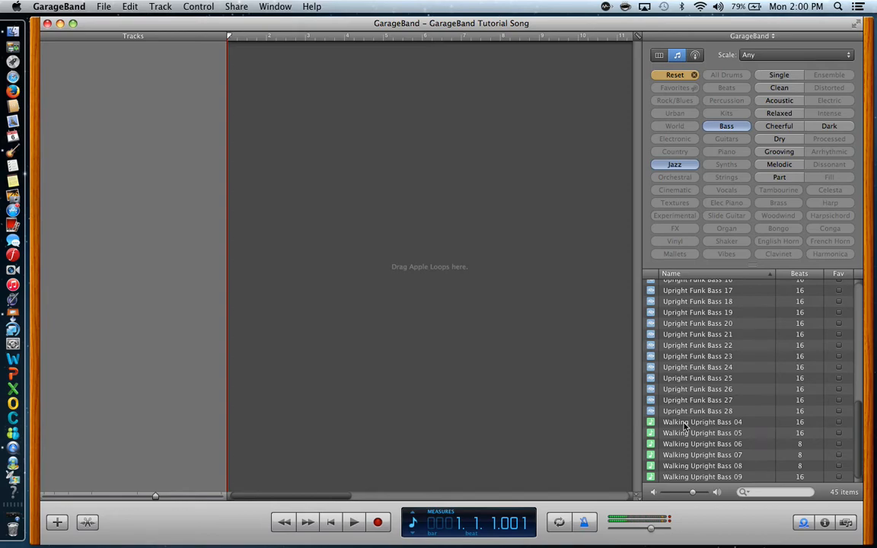
{"action": "left_click", "coordinate": [684, 423]}
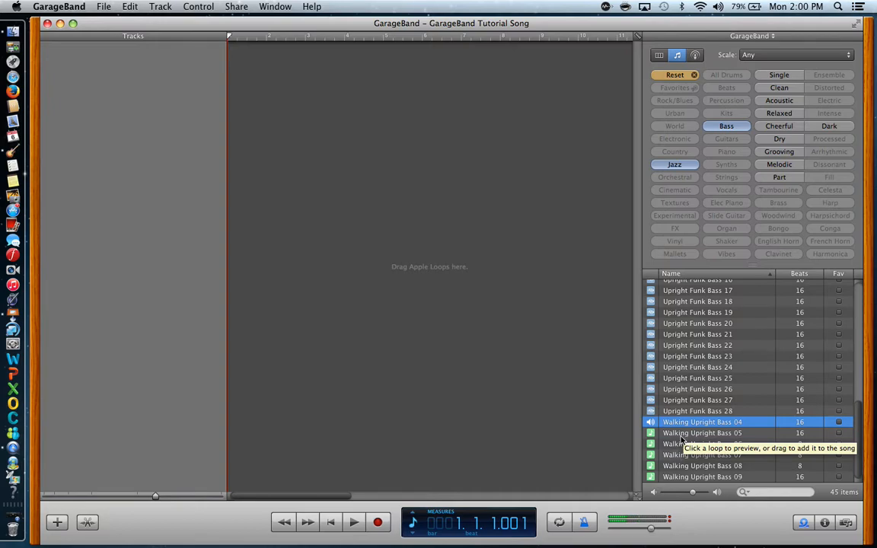
Preview the Walking Upright Bass 07, 05 and 04 loops and add Walking Upright Bass 04 to the song at measure 1
{"action": "left_click", "coordinate": [675, 454]}
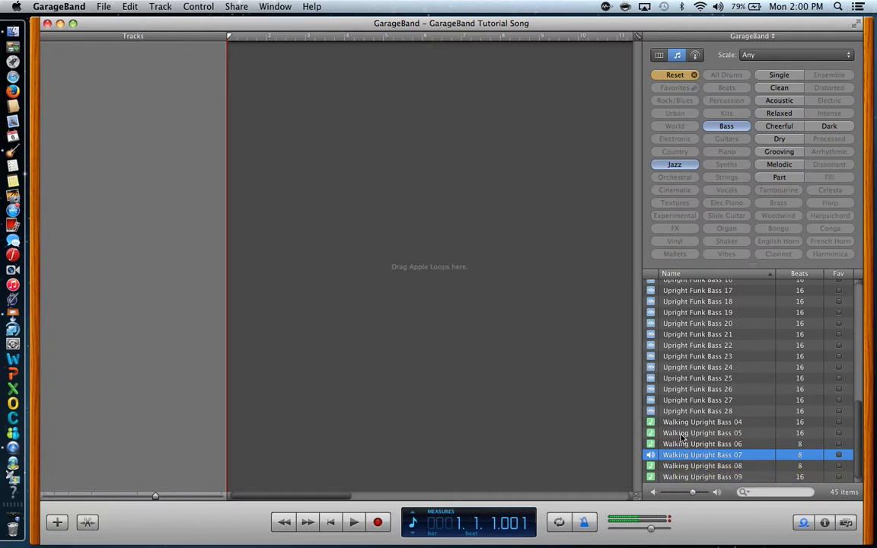
{"action": "left_click", "coordinate": [683, 433]}
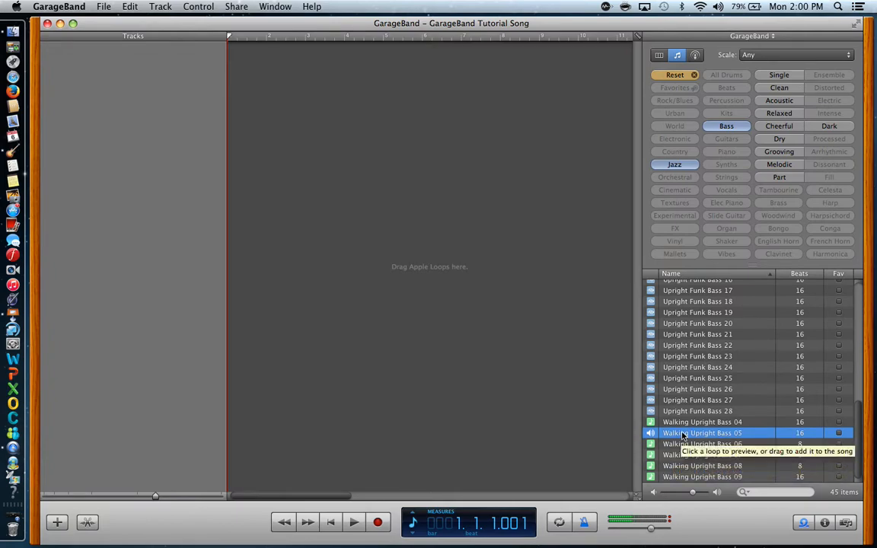
{"action": "left_click", "coordinate": [685, 423]}
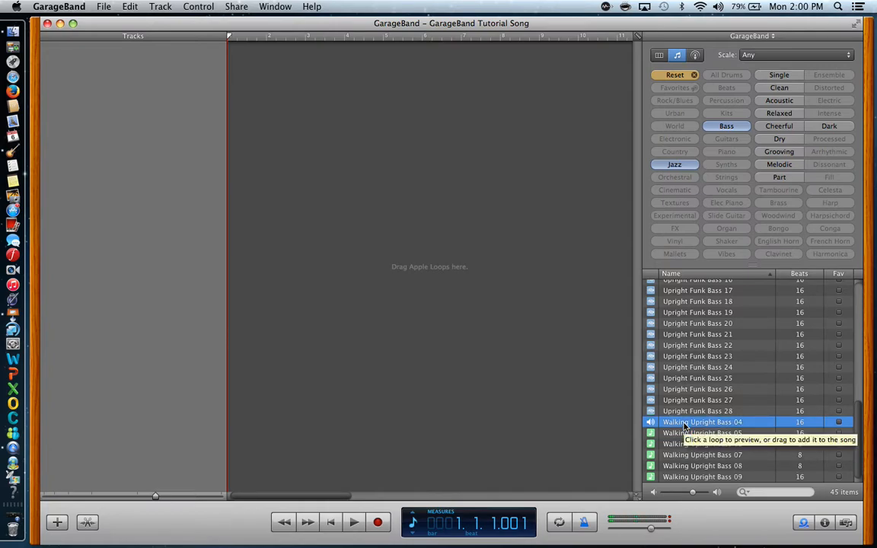
{"action": "left_click_drag", "start_coordinate": [684, 425], "coordinate": [333, 156]}
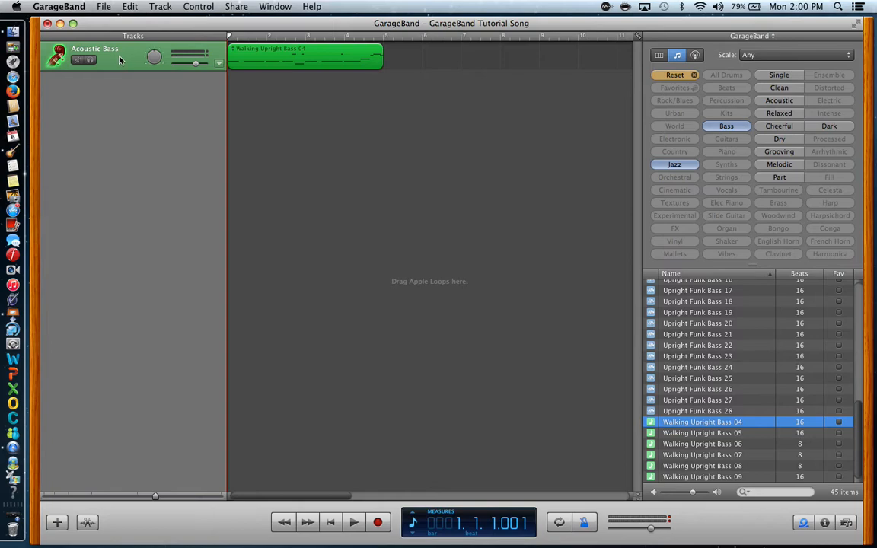
{"action": "mouse_move", "coordinate": [195, 63]}
{"action": "left_mouse_down"}
{"action": "mouse_move", "coordinate": [179, 68]}
{"action": "mouse_move", "coordinate": [211, 69]}
{"action": "mouse_move", "coordinate": [197, 67]}
{"action": "left_mouse_up"}
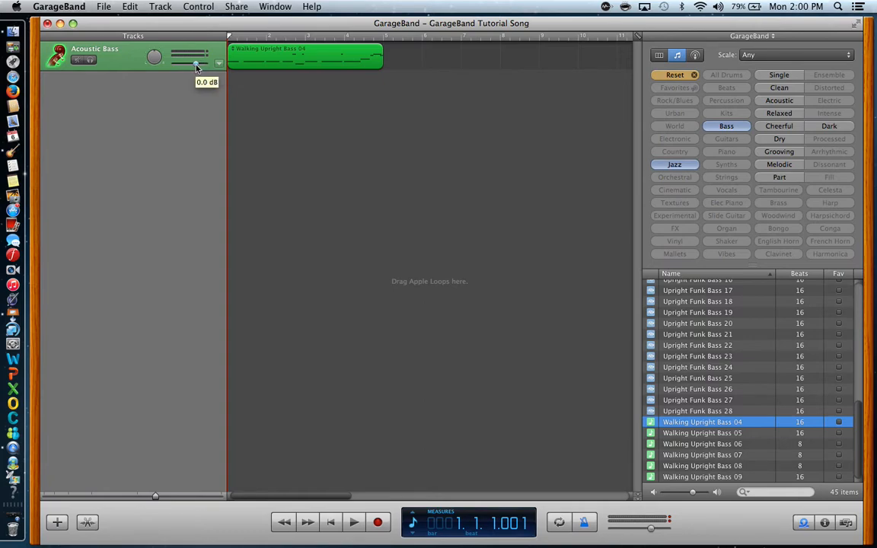
{"action": "left_click_drag", "start_coordinate": [195, 66], "coordinate": [196, 67]}
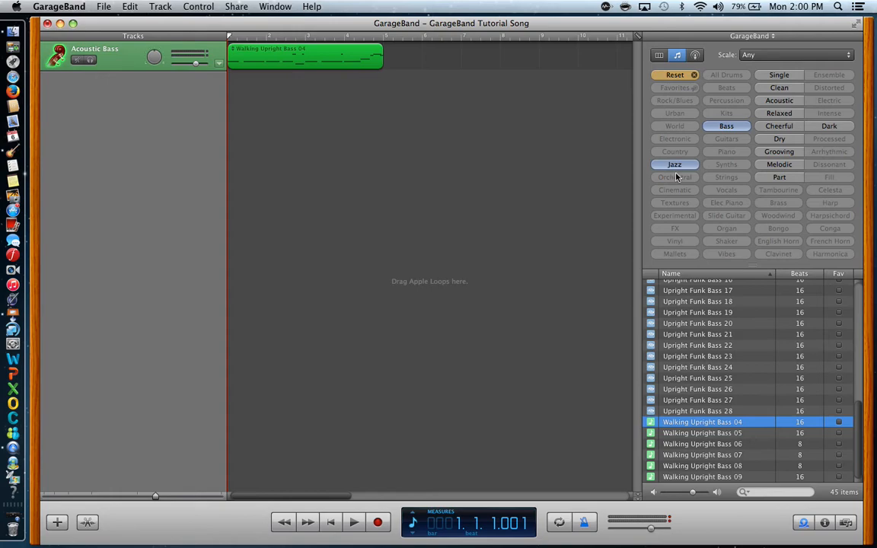
Clear the Jazz and Bass filters and filter the loop library by Beats
{"action": "left_click", "coordinate": [676, 75]}
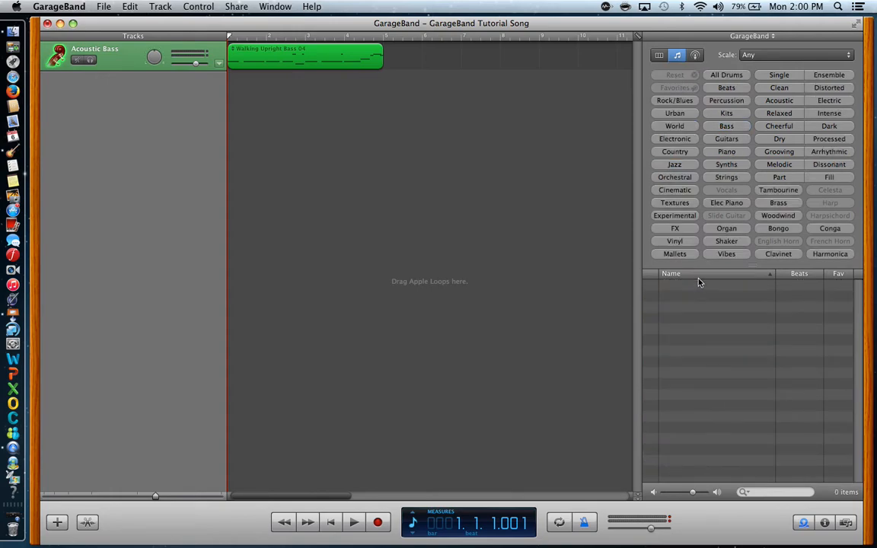
{"action": "left_click", "coordinate": [676, 164]}
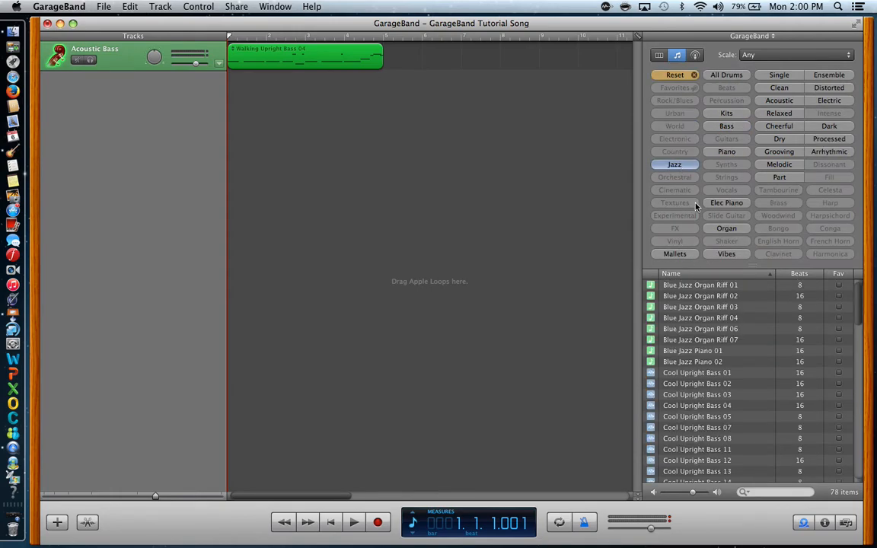
{"action": "left_click", "coordinate": [676, 75]}
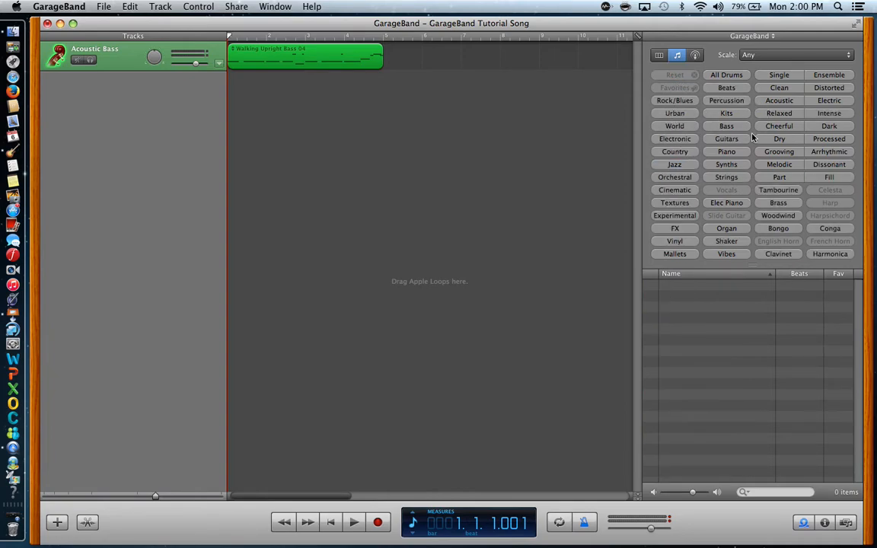
{"action": "left_click", "coordinate": [726, 88]}
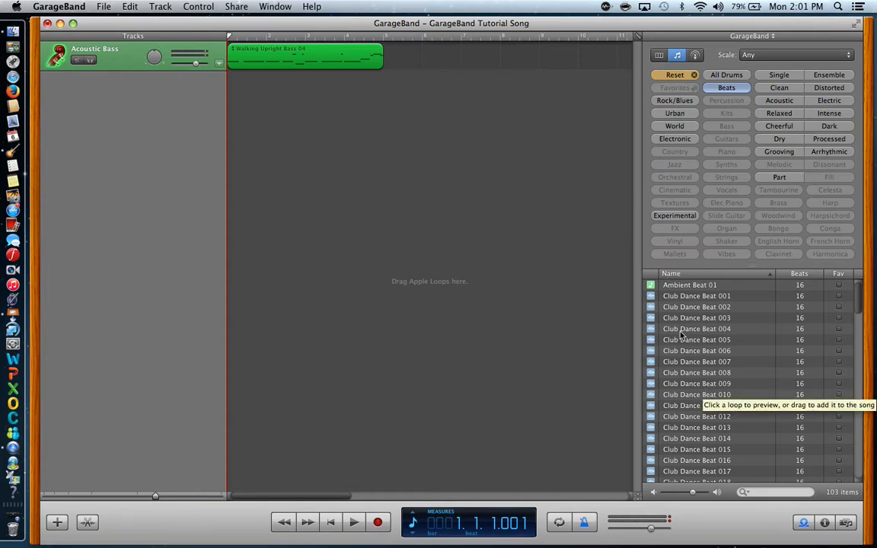
Look through the Beats loops and preview Club Dance Beat 035
{"action": "left_click_drag", "start_coordinate": [862, 301], "coordinate": [858, 356]}
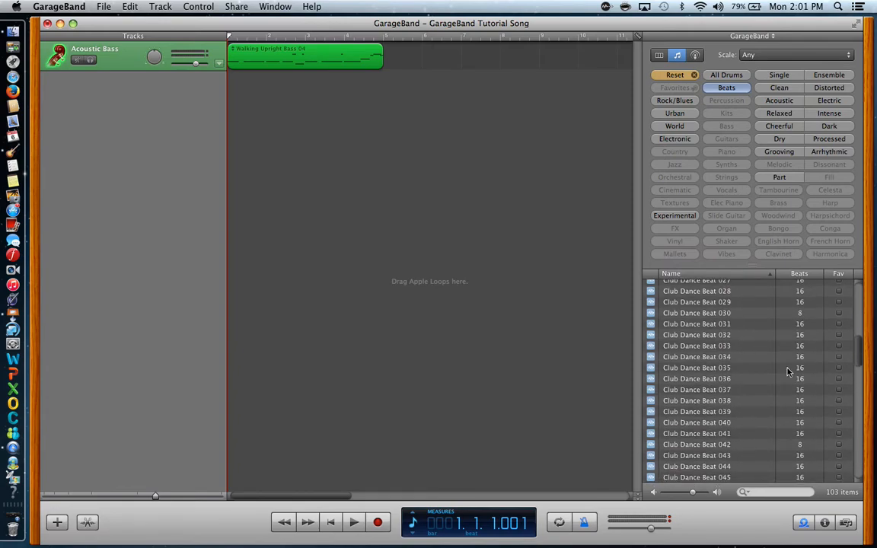
{"action": "left_click", "coordinate": [690, 369]}
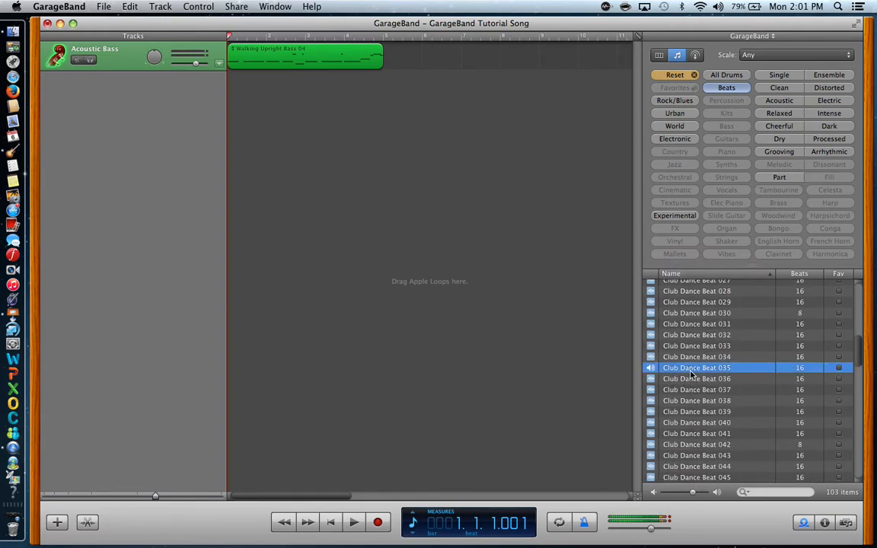
{"action": "scroll", "coordinate": [690, 373], "scroll_direction": "up", "scroll_amount": 1}
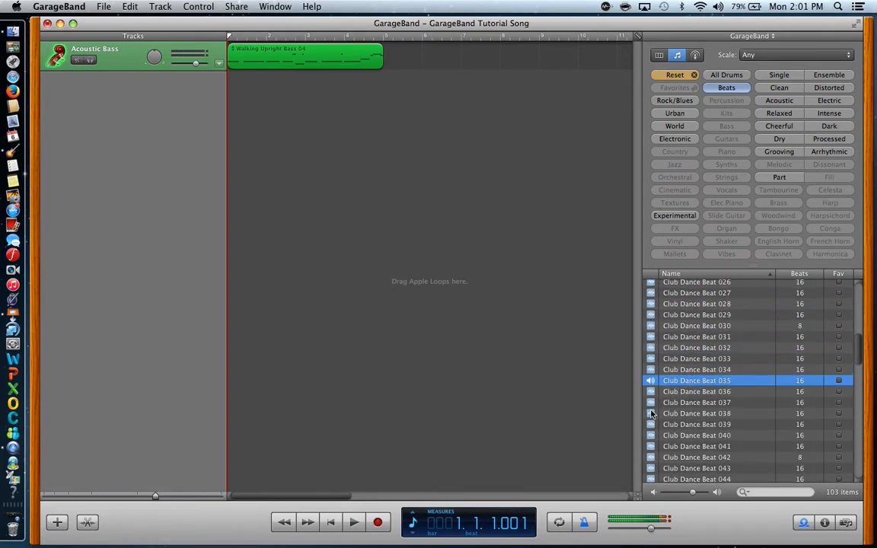
{"action": "left_click", "coordinate": [689, 383]}
Turn on the cycle region over measures 1 to 4 and play the bass loop while previewing Club Dance Beat 035
{"action": "left_click", "coordinate": [559, 522]}
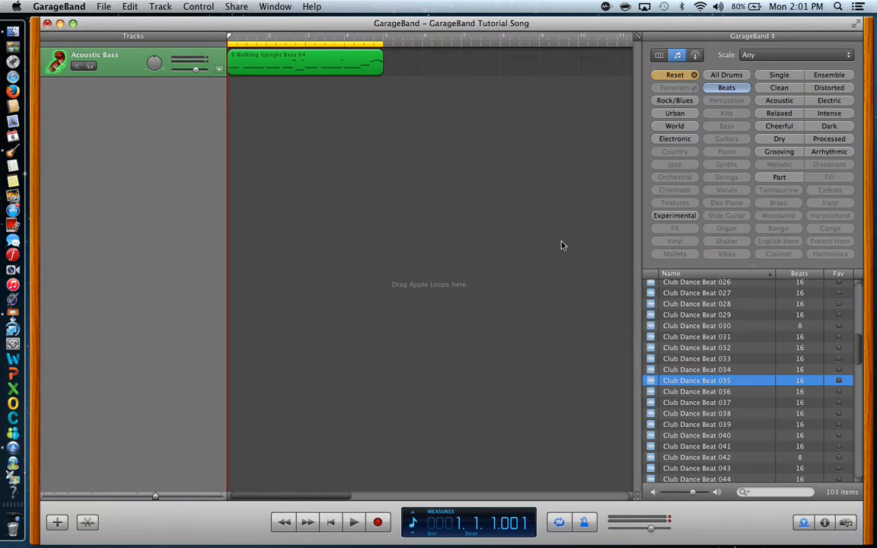
{"action": "left_click", "coordinate": [355, 522]}
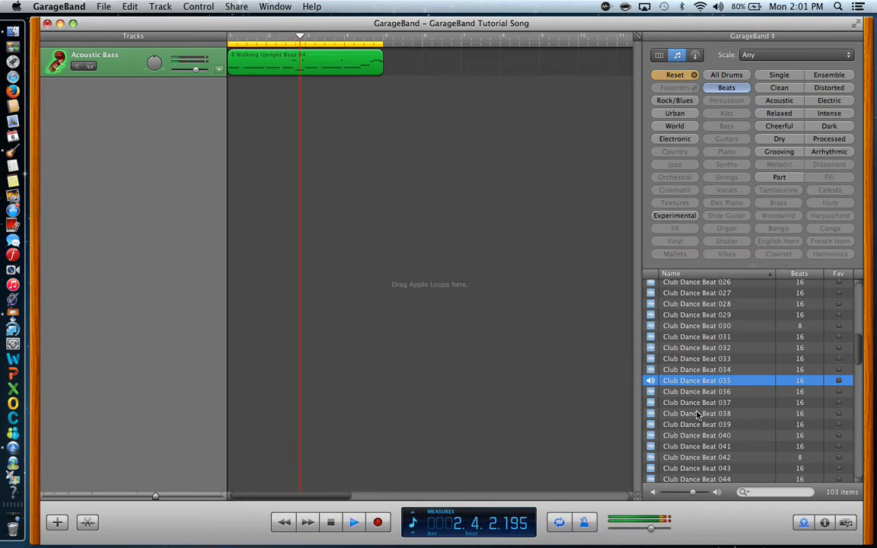
{"action": "key", "text": "space"}
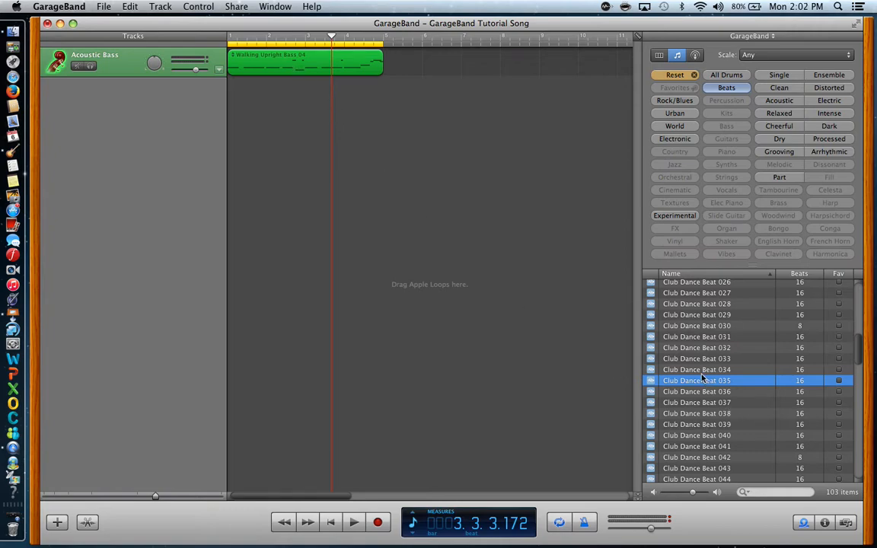
Add the Club Dance Beat 001 loop at measure 1 below the bass track and play both tracks together
{"action": "scroll", "coordinate": [708, 364], "scroll_direction": "up", "scroll_amount": 8}
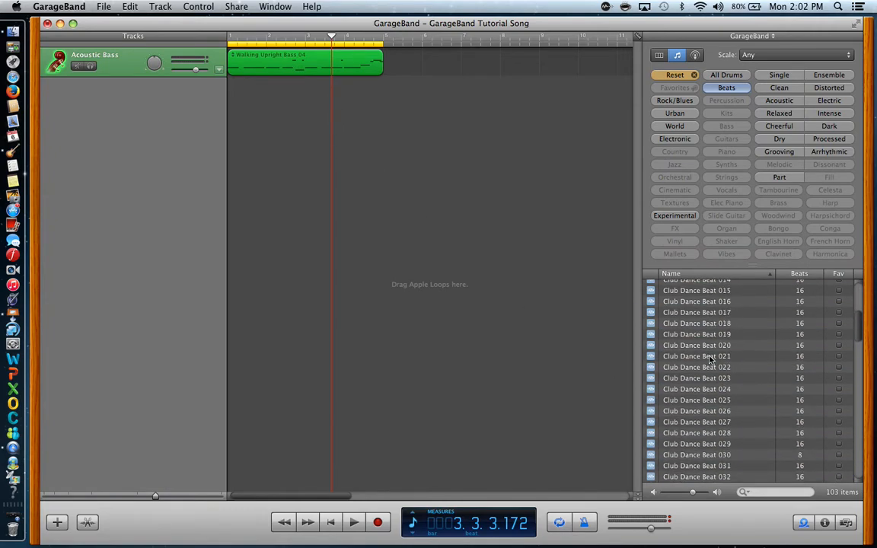
{"action": "scroll", "coordinate": [710, 358], "scroll_direction": "down", "scroll_amount": 5}
{"action": "scroll", "coordinate": [710, 358], "scroll_direction": "up", "scroll_amount": 5}
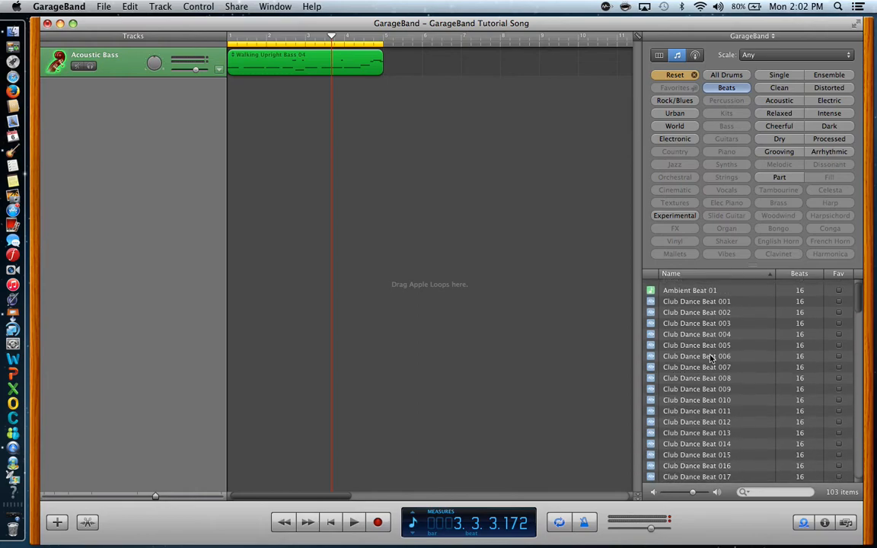
{"action": "left_click", "coordinate": [692, 297]}
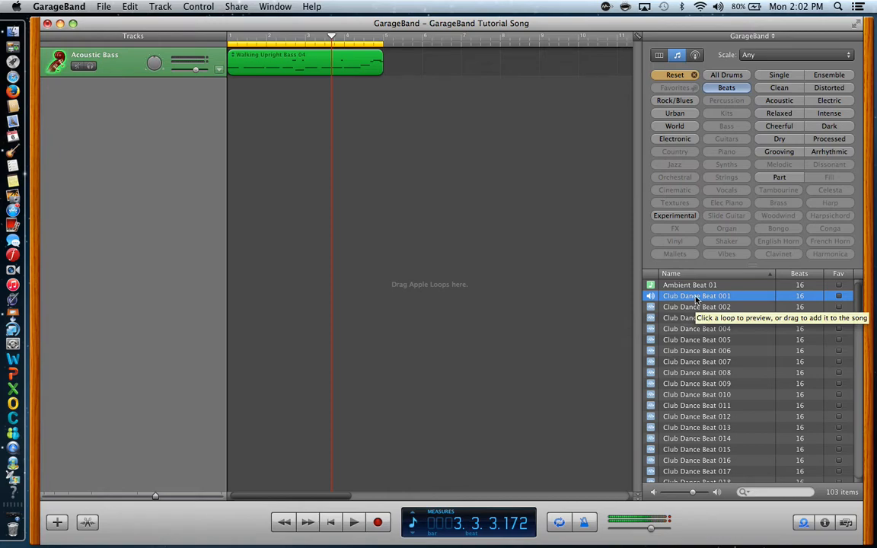
{"action": "left_click_drag", "start_coordinate": [695, 298], "coordinate": [244, 160]}
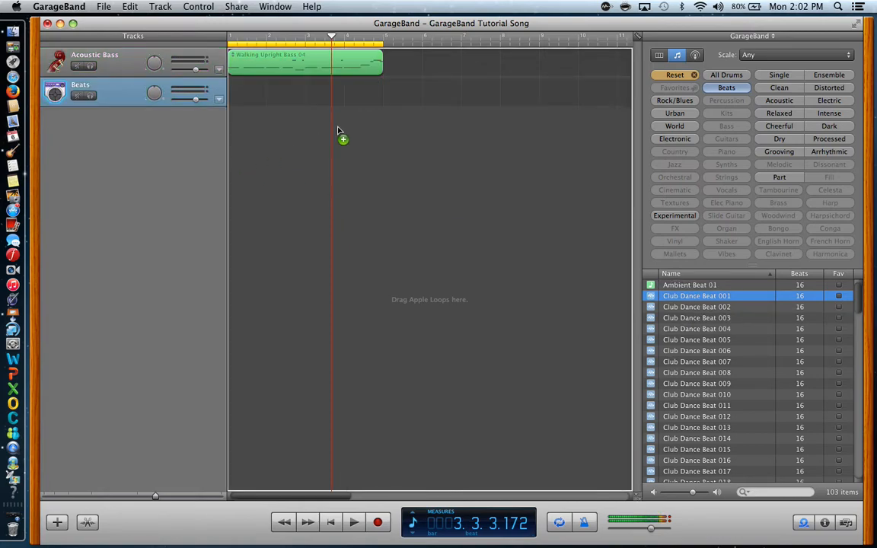
{"action": "left_click", "coordinate": [353, 523]}
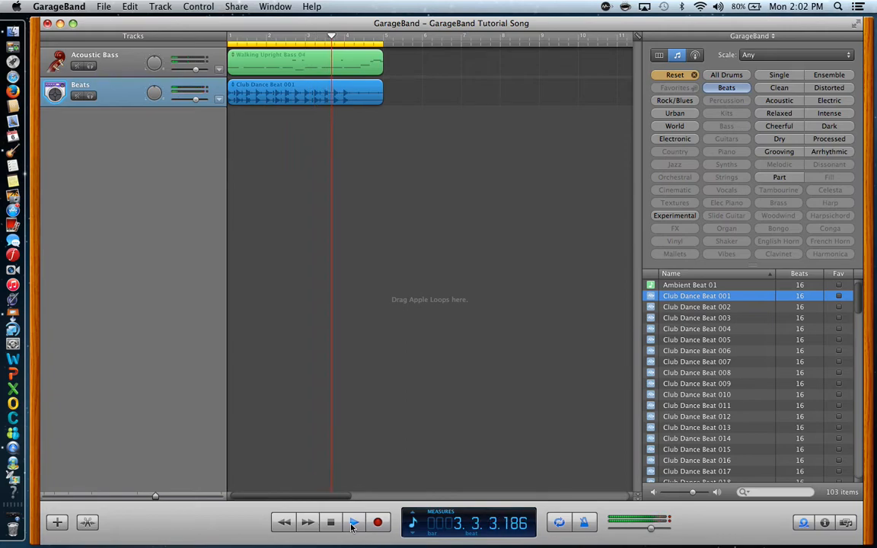
{"action": "left_click", "coordinate": [353, 523]}
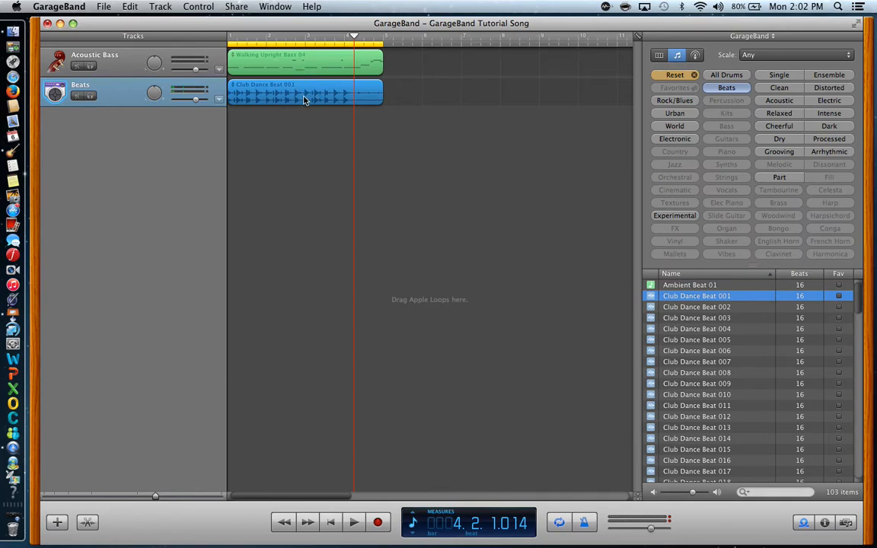
Open the Walking Upright Bass 04 region in the piano roll editor and select the long note before measure 2
{"action": "left_click", "coordinate": [285, 65]}
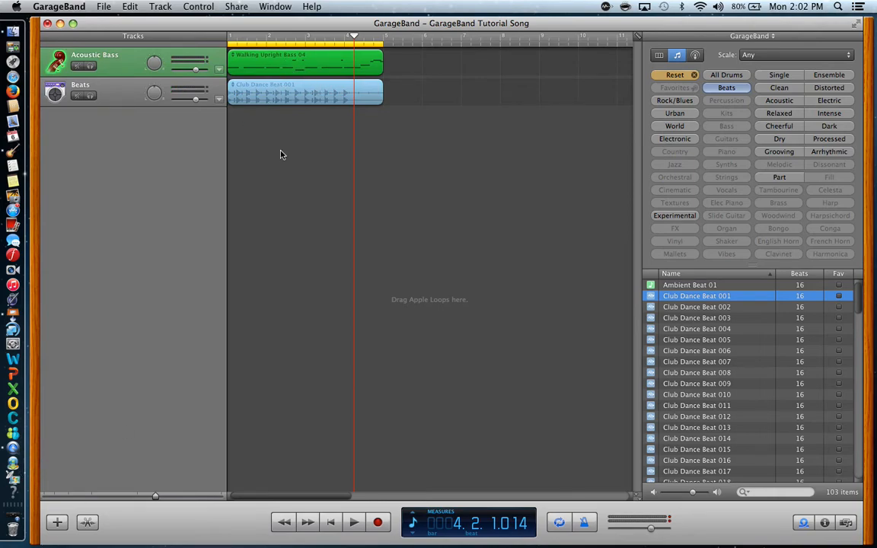
{"action": "double_click", "coordinate": [299, 70]}
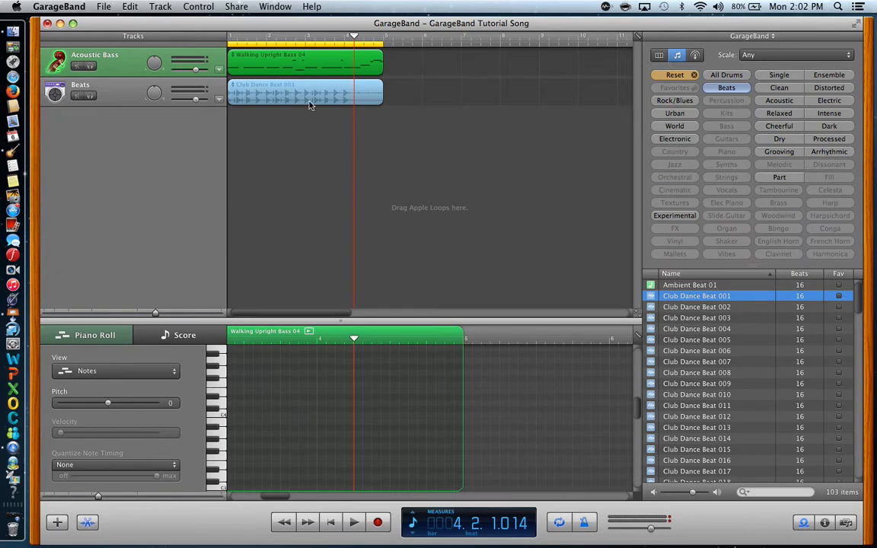
{"action": "scroll", "coordinate": [343, 360], "scroll_direction": "up", "scroll_amount": 3}
{"action": "scroll", "coordinate": [378, 385], "scroll_direction": "down", "scroll_amount": 3}
{"action": "scroll", "coordinate": [385, 407], "scroll_direction": "up", "scroll_amount": 3}
{"action": "scroll", "coordinate": [385, 406], "scroll_direction": "down", "scroll_amount": 2}
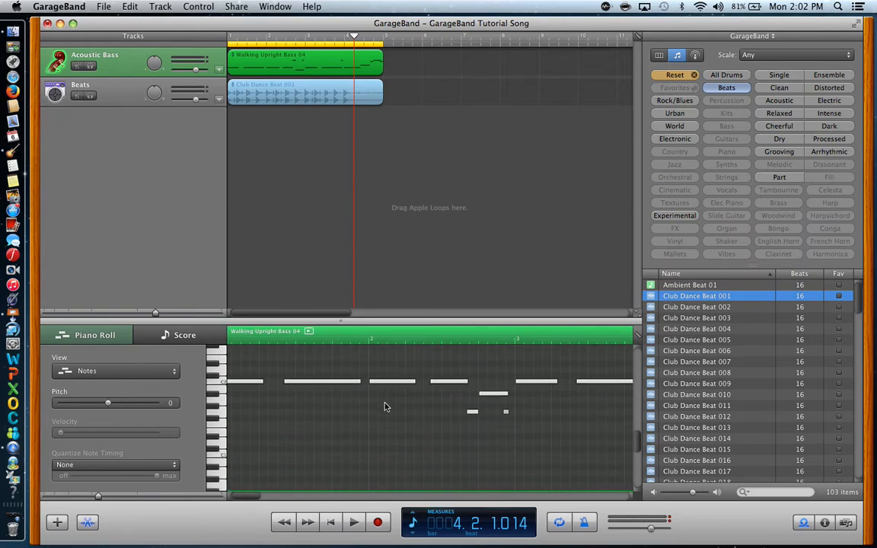
{"action": "left_click", "coordinate": [319, 382]}
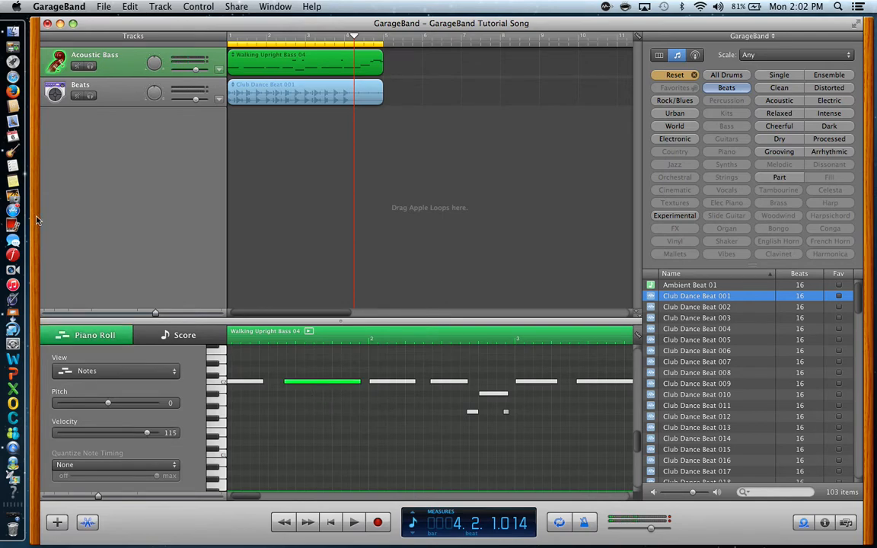
Mute the Beats track and play the bass loop on its own from the beginning
{"action": "left_click", "coordinate": [77, 97]}
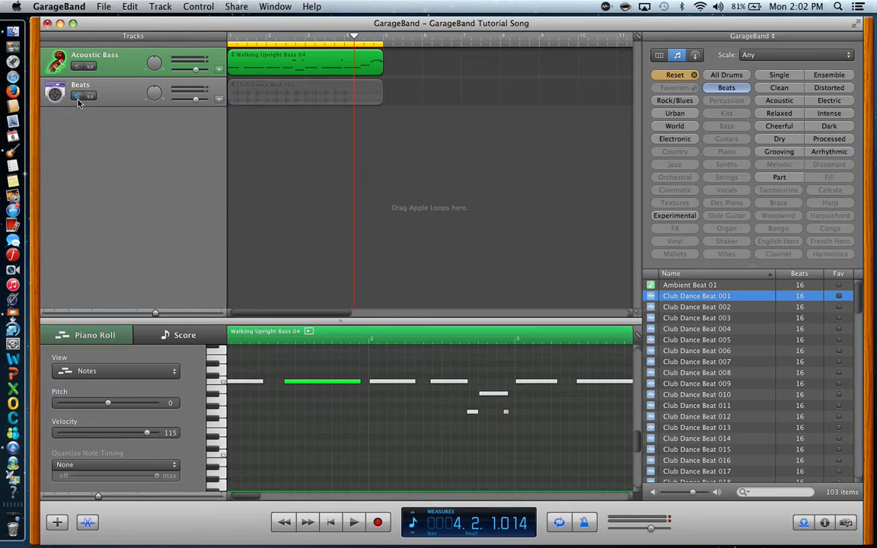
{"action": "key", "text": "Return"}
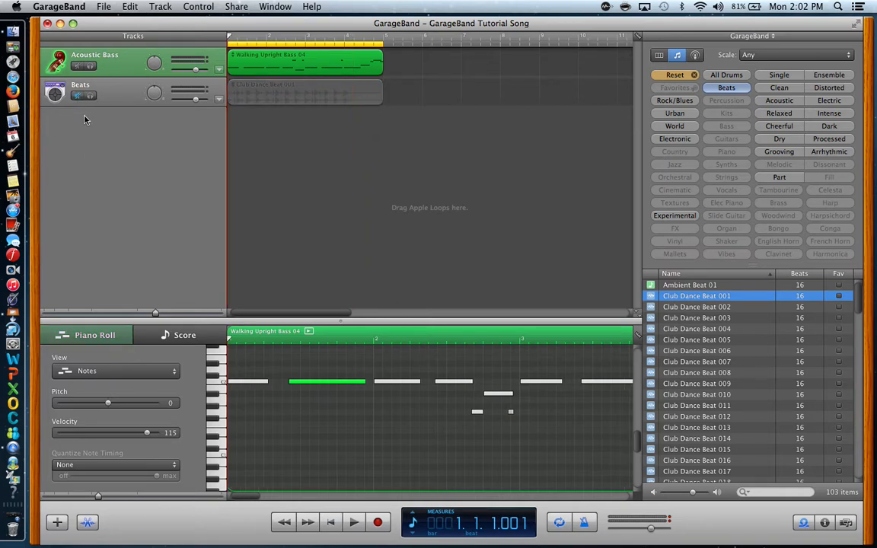
{"action": "key", "text": "space"}
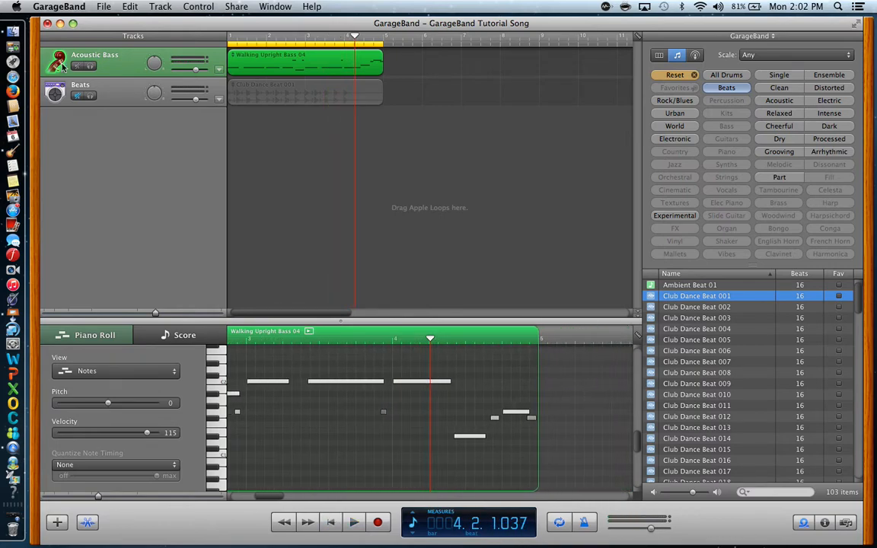
Select all notes in the Walking Upright Bass 04 region and quantize their timing to 1/8 Note
{"action": "left_click", "coordinate": [275, 382]}
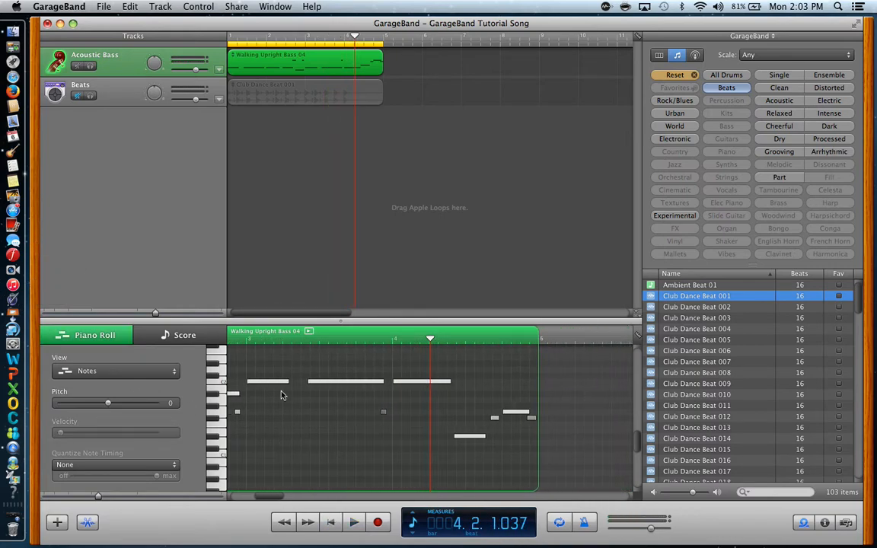
{"action": "key", "text": "super+a"}
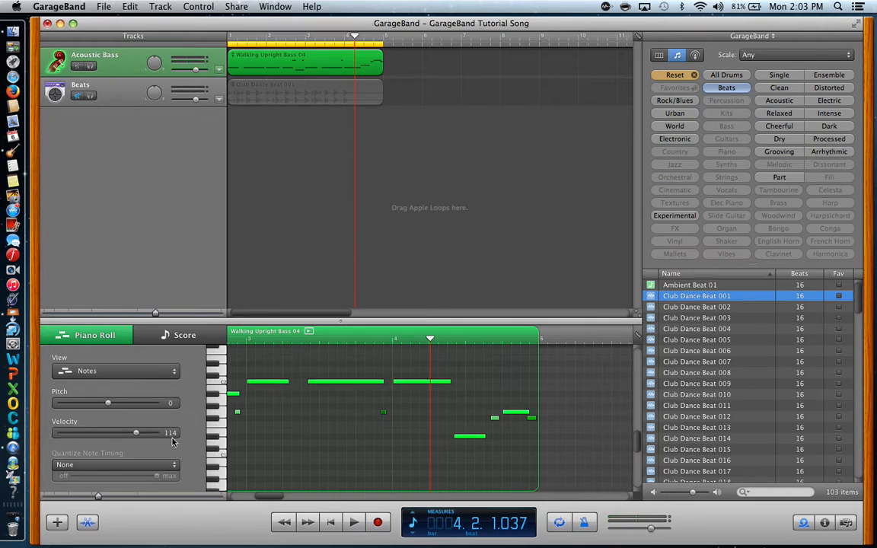
{"action": "left_click", "coordinate": [176, 467]}
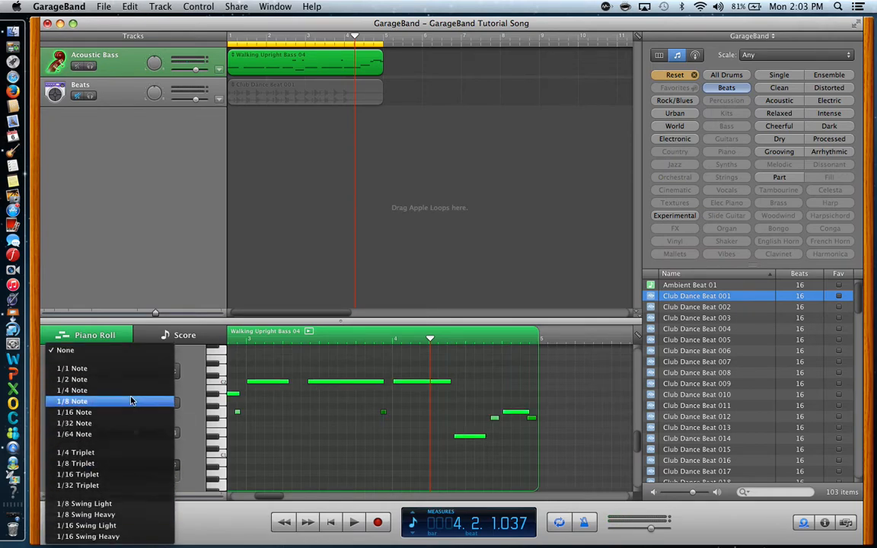
{"action": "left_click", "coordinate": [131, 401]}
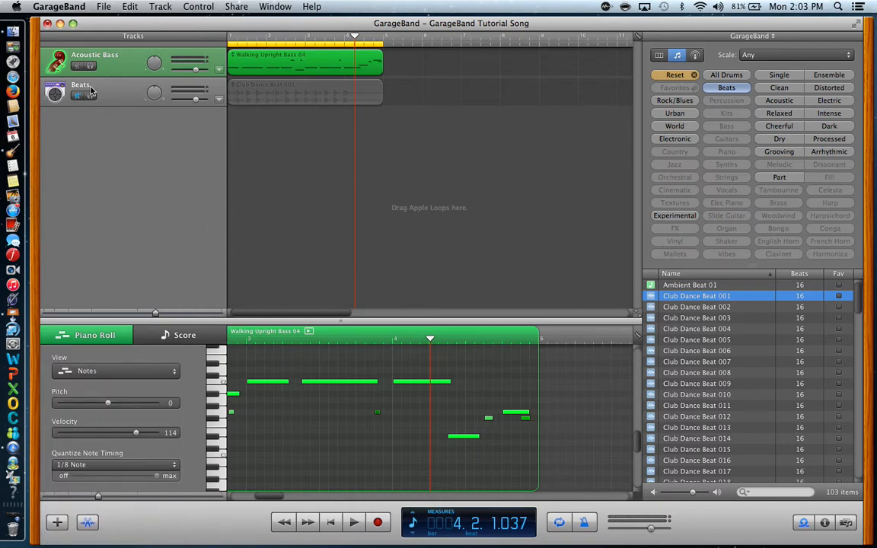
Unmute the Beats track and play the quantized bass with the beat from the beginning
{"action": "key", "text": "Return"}
{"action": "key", "text": "space"}
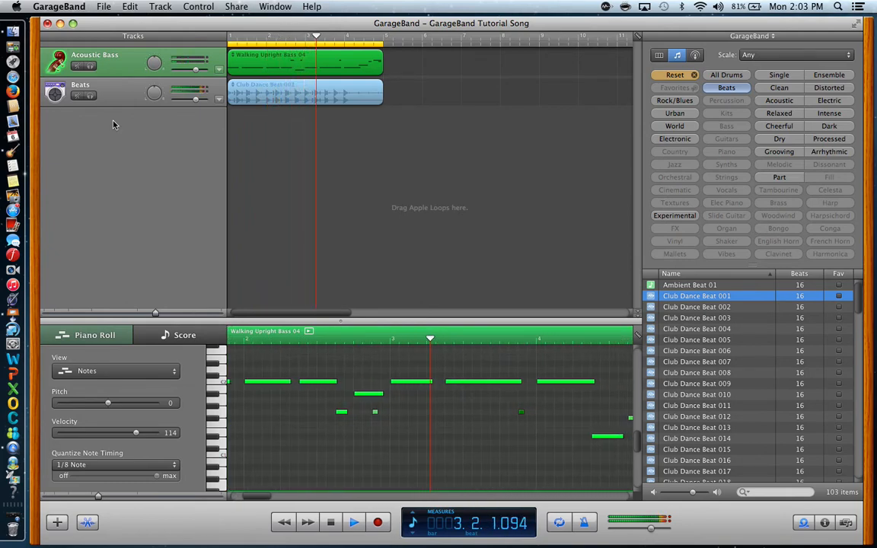
{"action": "key", "text": "XF86AudioRaiseVolume"}
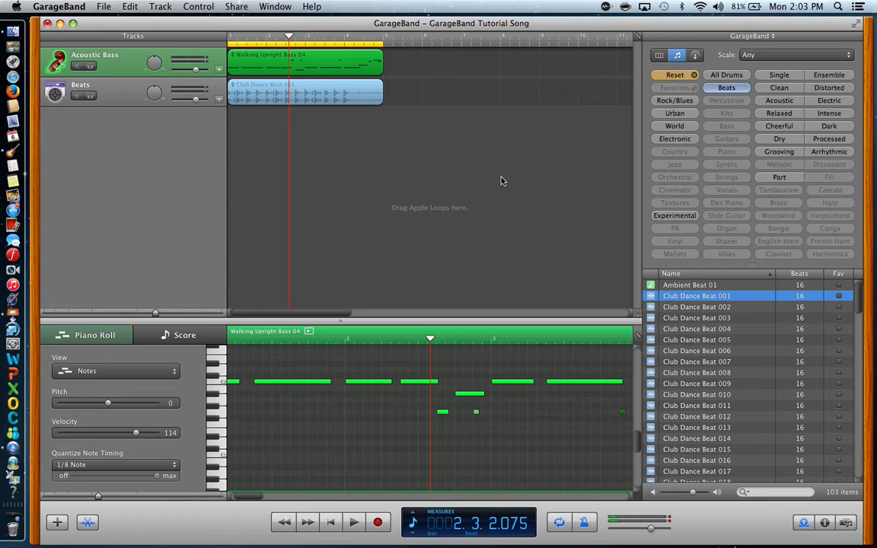
Reset the loop filters and narrow the loops to Synths that are Grooving, Cheerful and Clean
{"action": "left_click", "coordinate": [675, 76]}
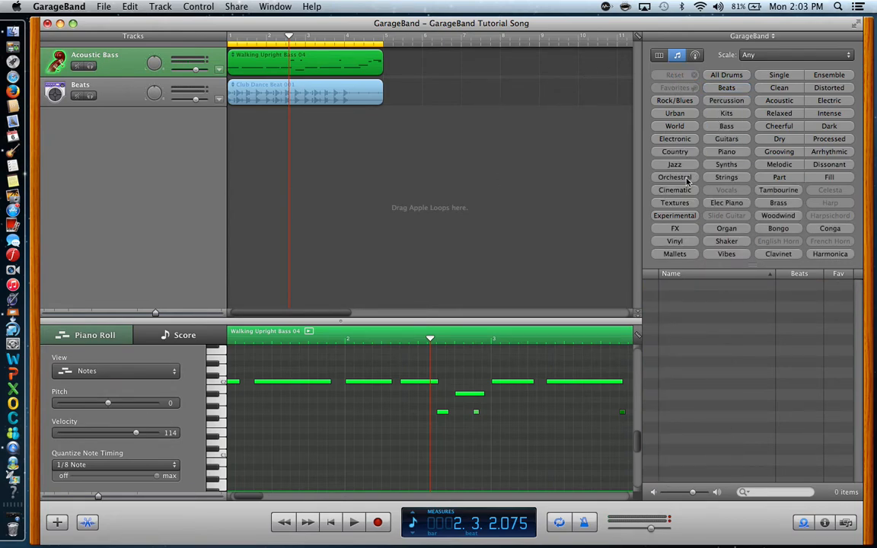
{"action": "left_click", "coordinate": [725, 165]}
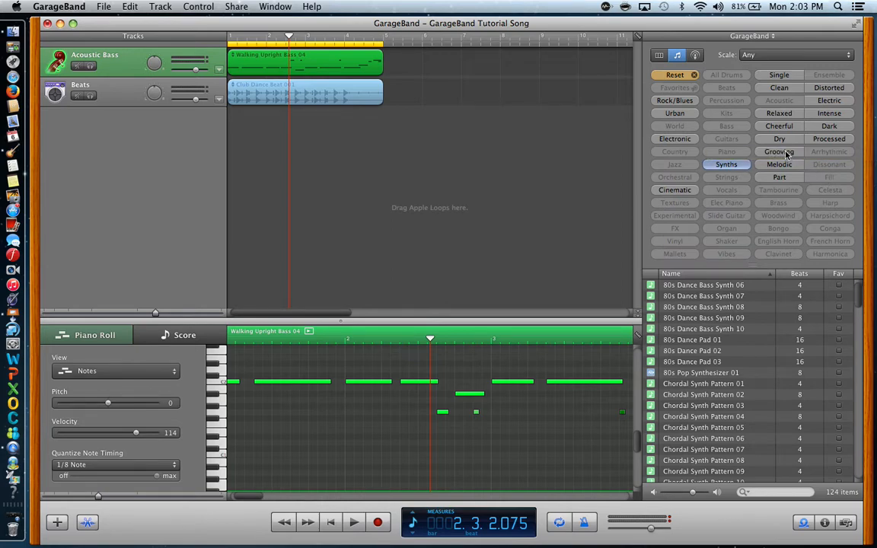
{"action": "left_click", "coordinate": [784, 152]}
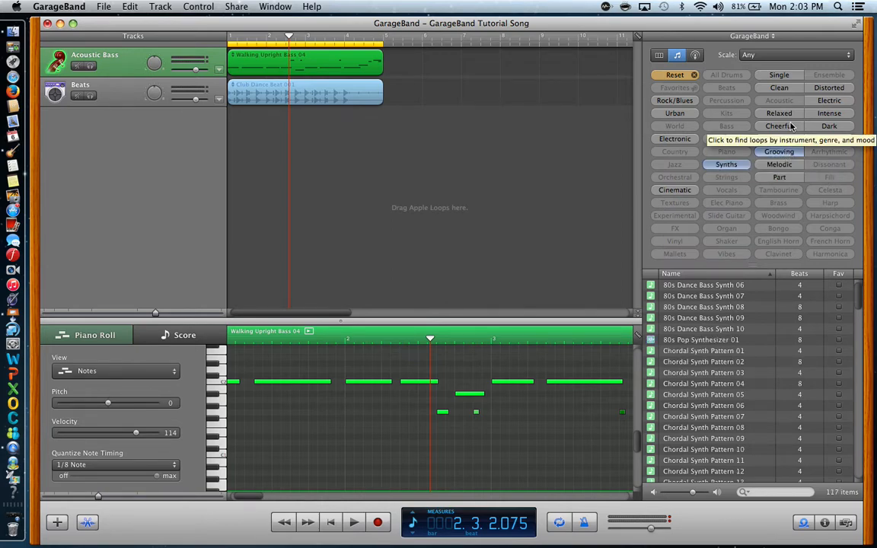
{"action": "left_click", "coordinate": [779, 126]}
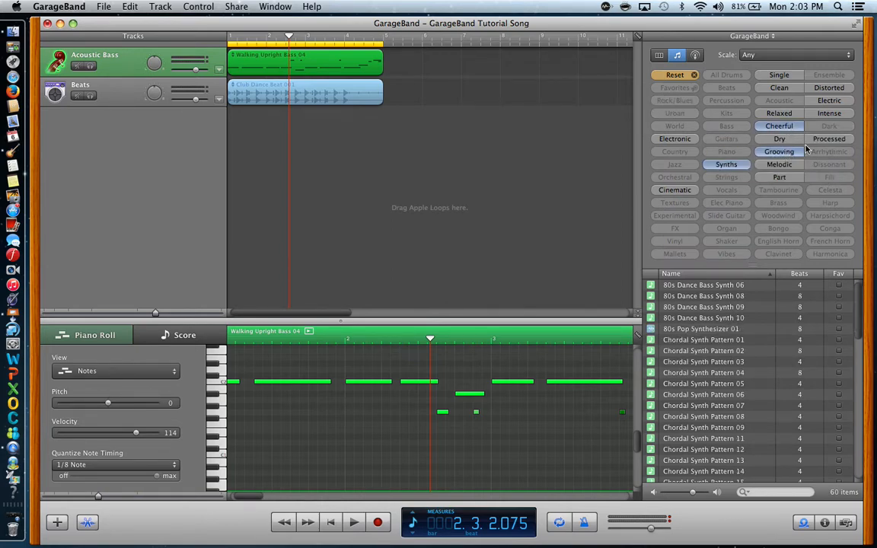
{"action": "left_click", "coordinate": [780, 88]}
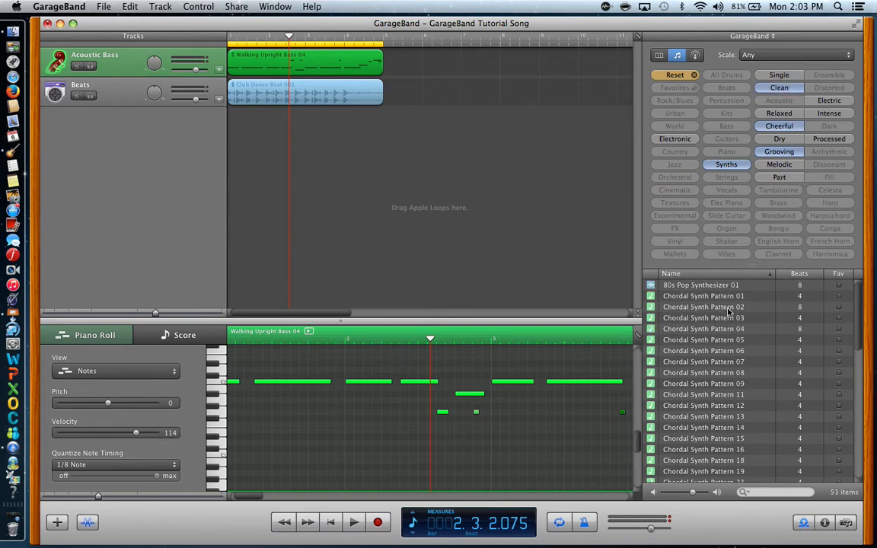
Preview the 80s Pop Synthesizer 01 loop, add it on a new track at measure 5 and loop it to measure 9
{"action": "left_click", "coordinate": [701, 286]}
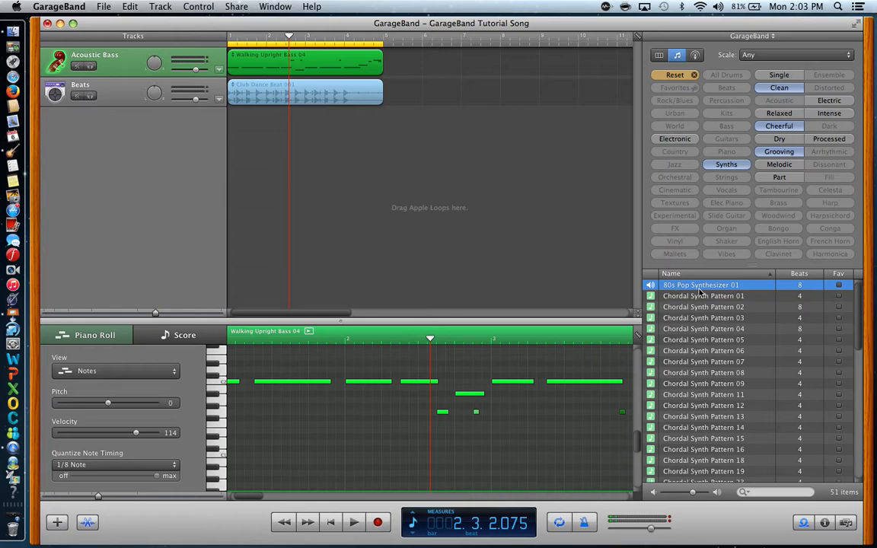
{"action": "left_click", "coordinate": [697, 286]}
{"action": "left_click_drag", "start_coordinate": [704, 290], "coordinate": [407, 120]}
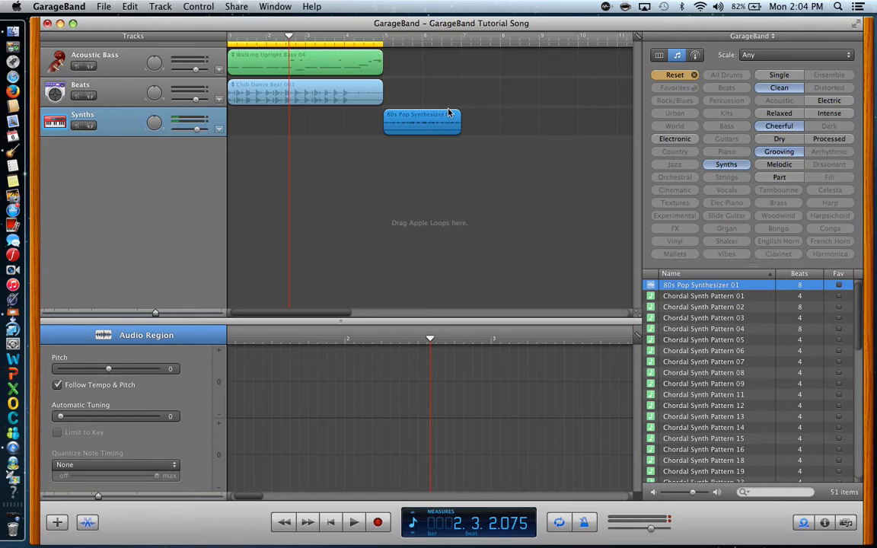
{"action": "left_click_drag", "start_coordinate": [461, 112], "coordinate": [539, 111]}
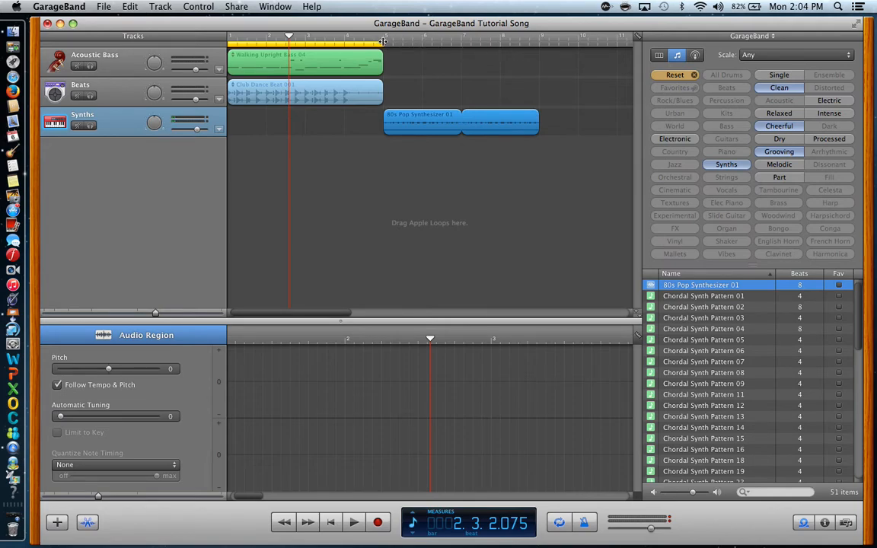
Extend the cycle region and the Club Dance Beat 001 loop to measure 9, and play from the beginning
{"action": "left_click_drag", "start_coordinate": [382, 42], "coordinate": [537, 38]}
{"action": "left_click", "coordinate": [346, 74]}
{"action": "left_click_drag", "start_coordinate": [382, 72], "coordinate": [539, 77]}
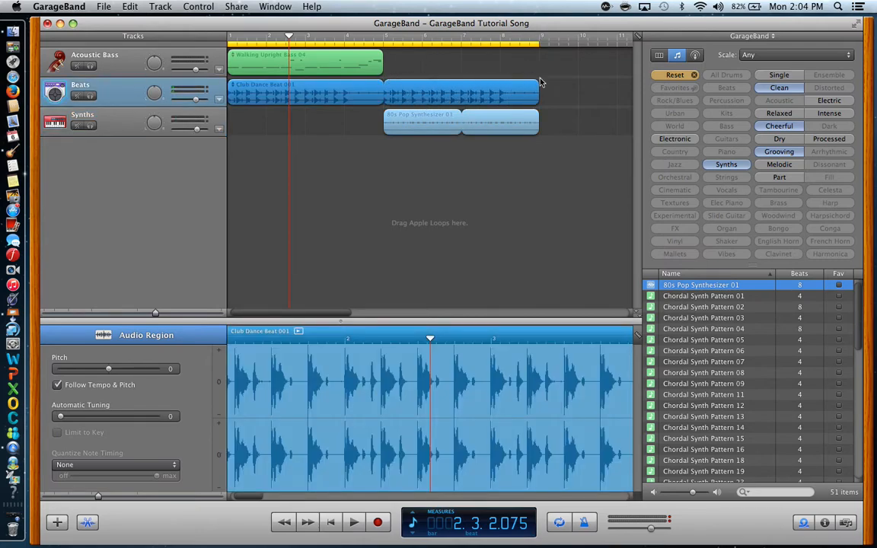
{"action": "key", "text": "Return"}
{"action": "key", "text": "space"}
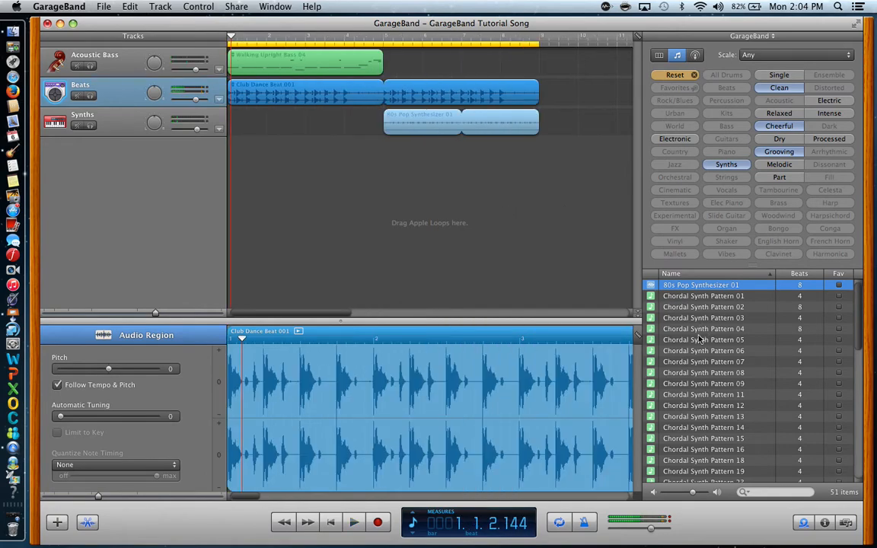
Turn off cycle playback and loop the Walking Upright Bass 04 region to measure 9, playing the arrangement through
{"action": "left_click", "coordinate": [558, 525]}
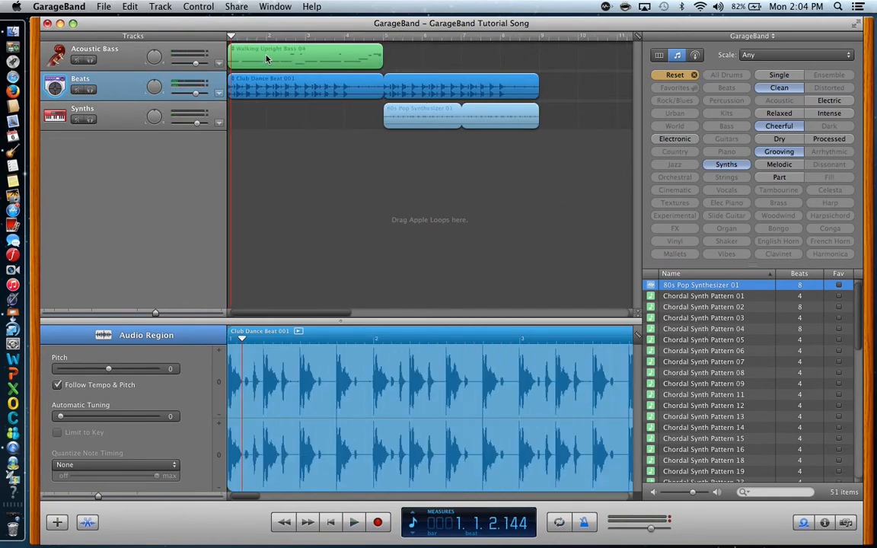
{"action": "left_click_drag", "start_coordinate": [384, 48], "coordinate": [541, 44]}
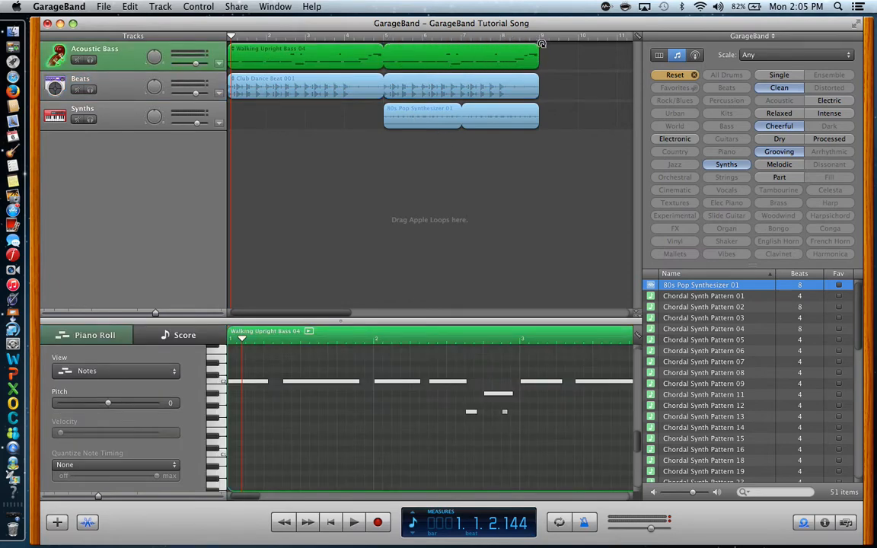
{"action": "key", "text": "space"}
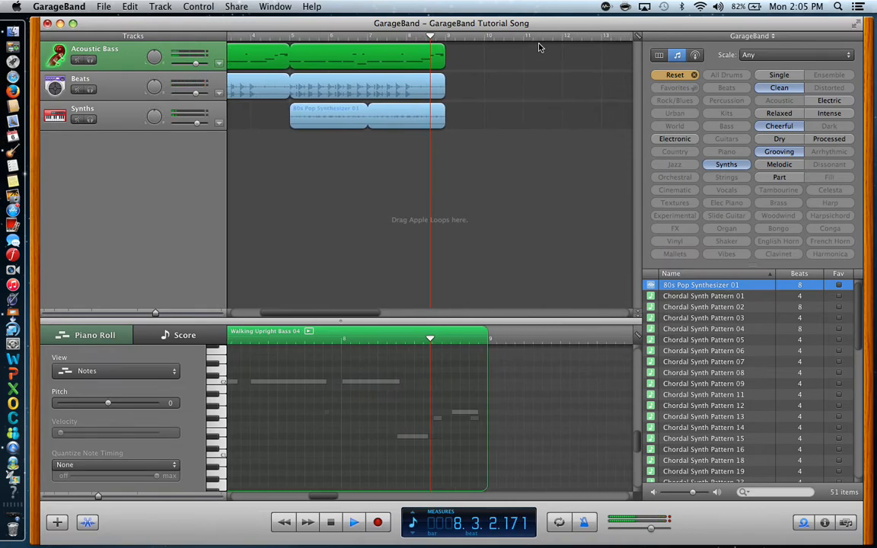
{"action": "key", "text": "space"}
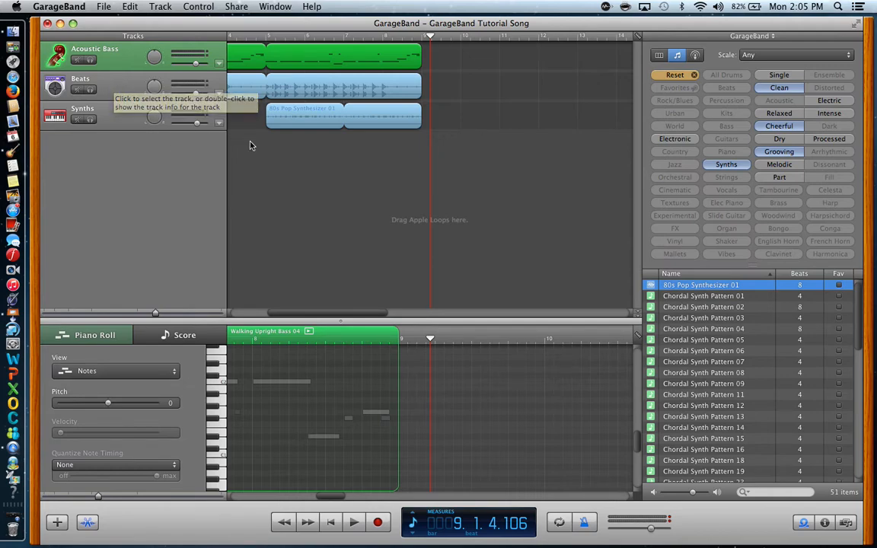
Move the Club Dance Beat 001 region to start at measure 5 and the 80s Pop Synthesizer 01 region to start at measure 9
{"action": "scroll", "coordinate": [291, 204], "scroll_direction": "left", "scroll_amount": 5}
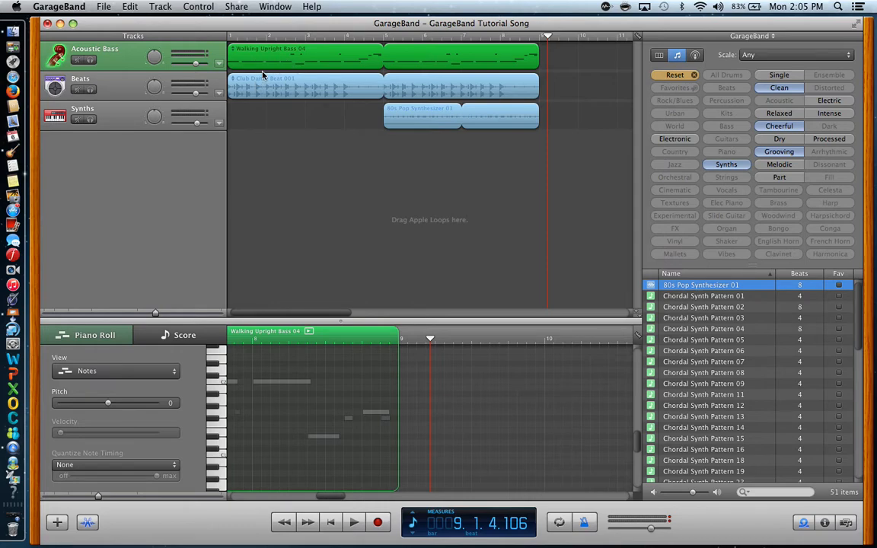
{"action": "left_click_drag", "start_coordinate": [273, 78], "coordinate": [424, 78]}
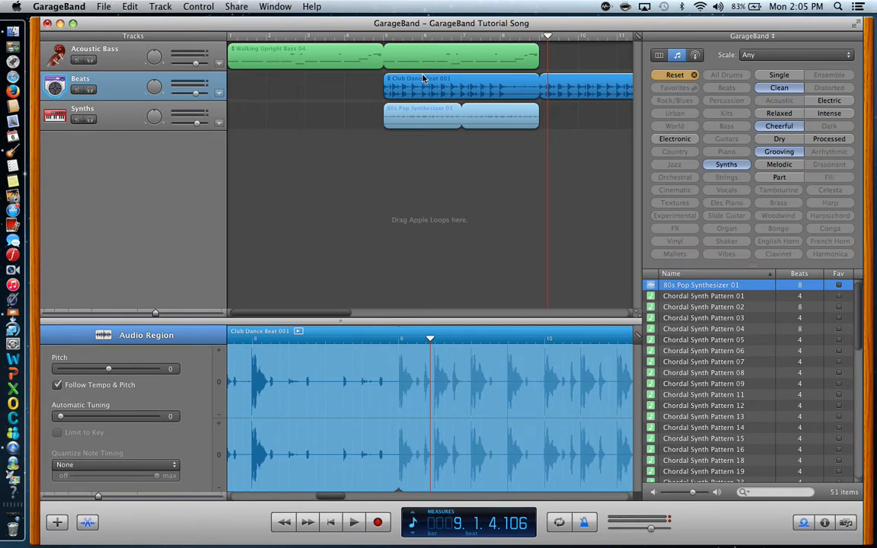
{"action": "scroll", "coordinate": [339, 156], "scroll_direction": "right", "scroll_amount": 5}
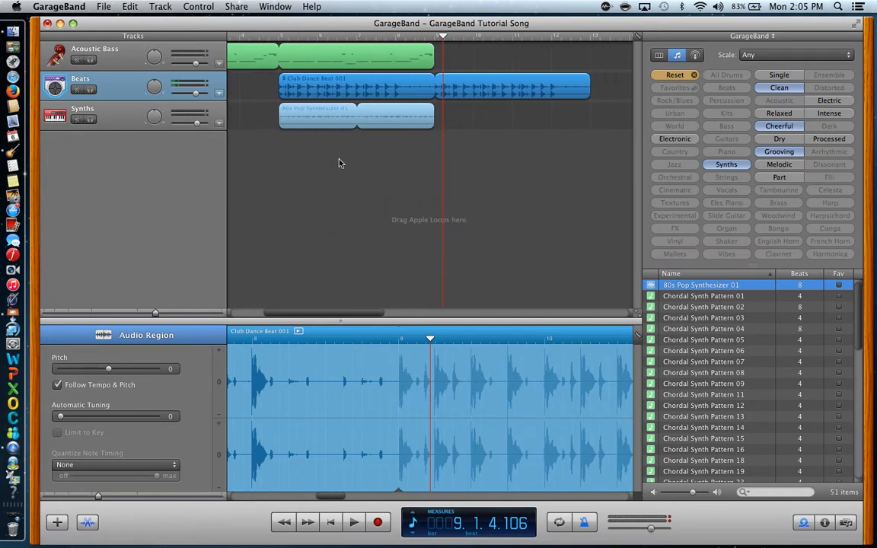
{"action": "left_click_drag", "start_coordinate": [308, 113], "coordinate": [460, 107]}
Loop the bass region to measure 13, and extend the bass, beat and synth regions together to measure 21
{"action": "left_click_drag", "start_coordinate": [434, 45], "coordinate": [590, 35]}
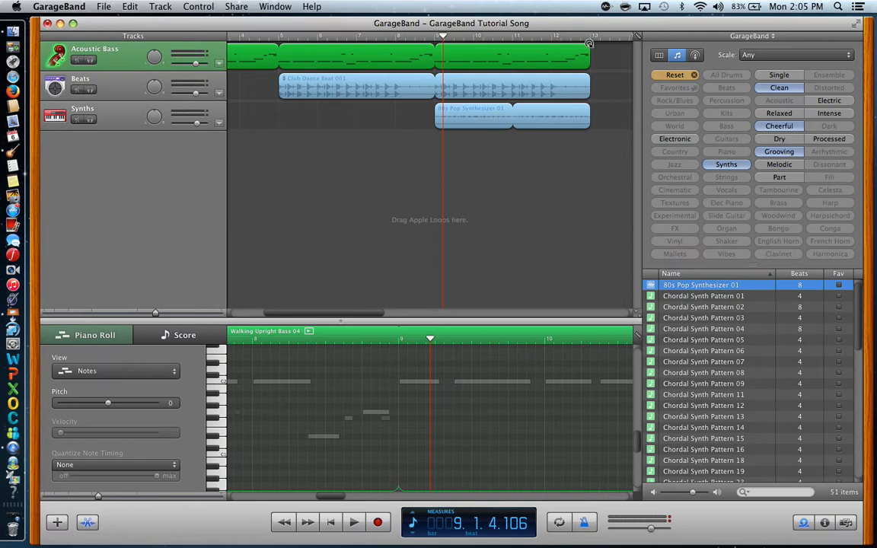
{"action": "left_click", "coordinate": [609, 83]}
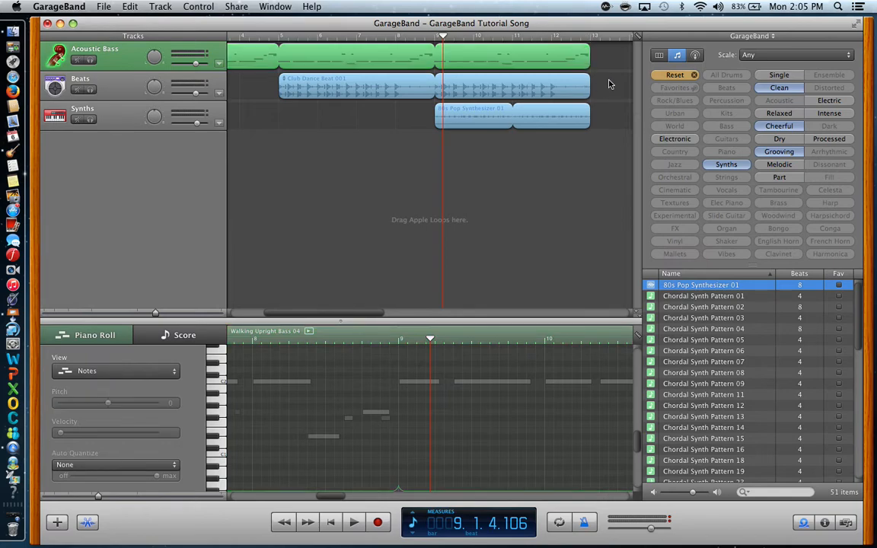
{"action": "scroll", "coordinate": [592, 81], "scroll_direction": "right", "scroll_amount": 5}
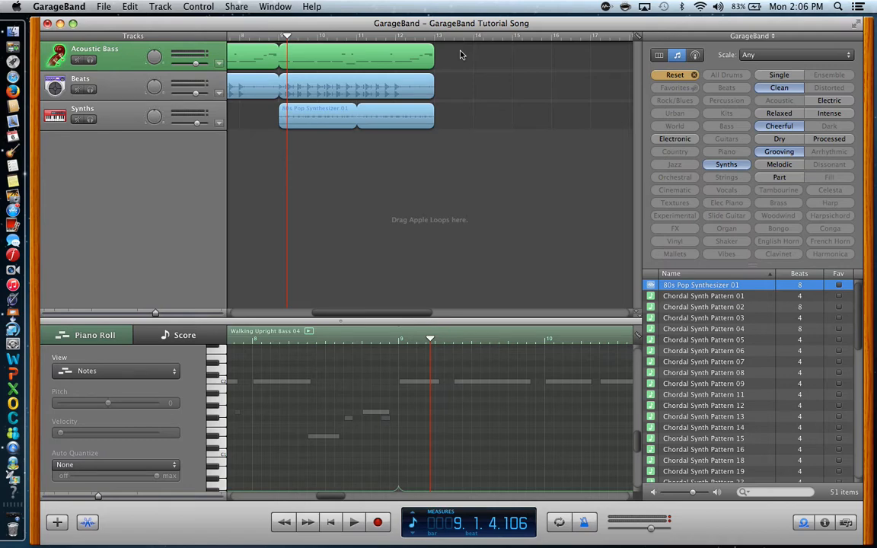
{"action": "left_click", "coordinate": [427, 55]}
{"action": "left_click", "coordinate": [419, 90], "text": "shift"}
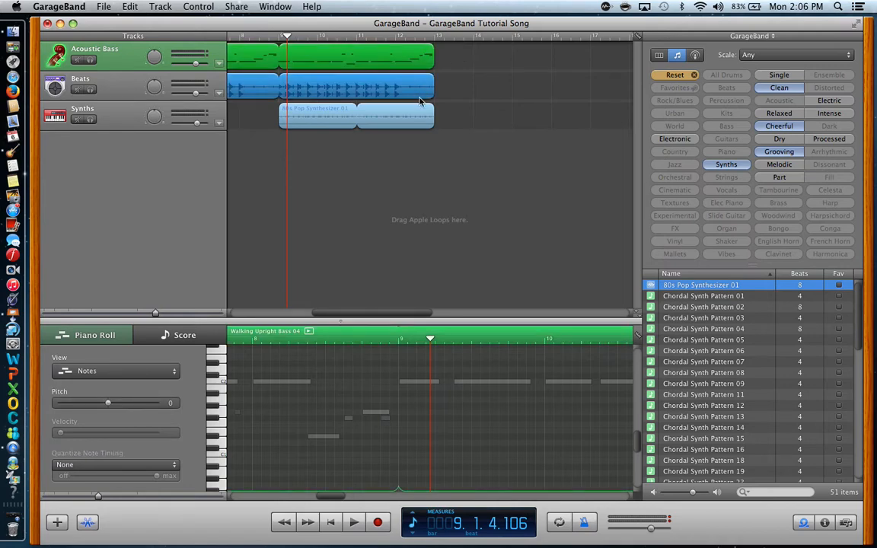
{"action": "left_click", "coordinate": [419, 117], "text": "shift"}
{"action": "left_click_drag", "start_coordinate": [433, 47], "coordinate": [584, 56]}
{"action": "scroll", "coordinate": [611, 107], "scroll_direction": "right", "scroll_amount": 5}
{"action": "scroll", "coordinate": [610, 107], "scroll_direction": "left", "scroll_amount": 1}
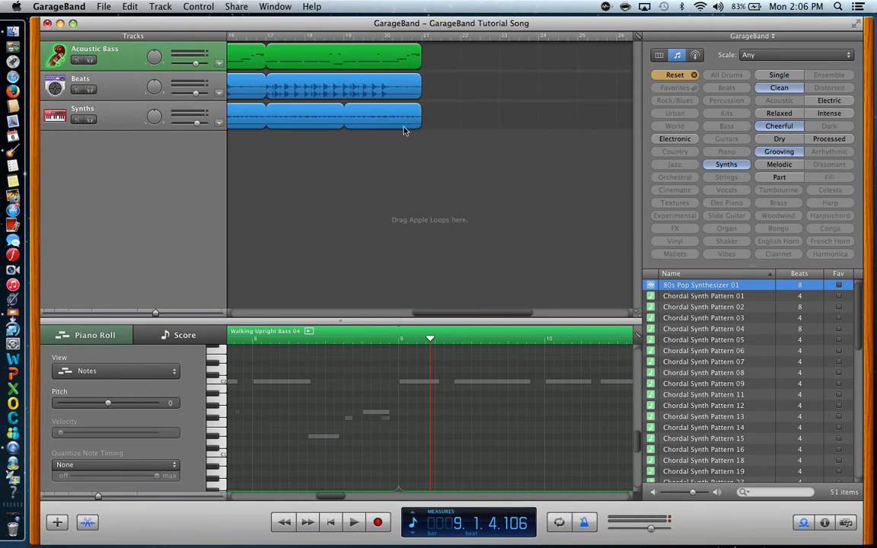
{"action": "left_click", "coordinate": [411, 144]}
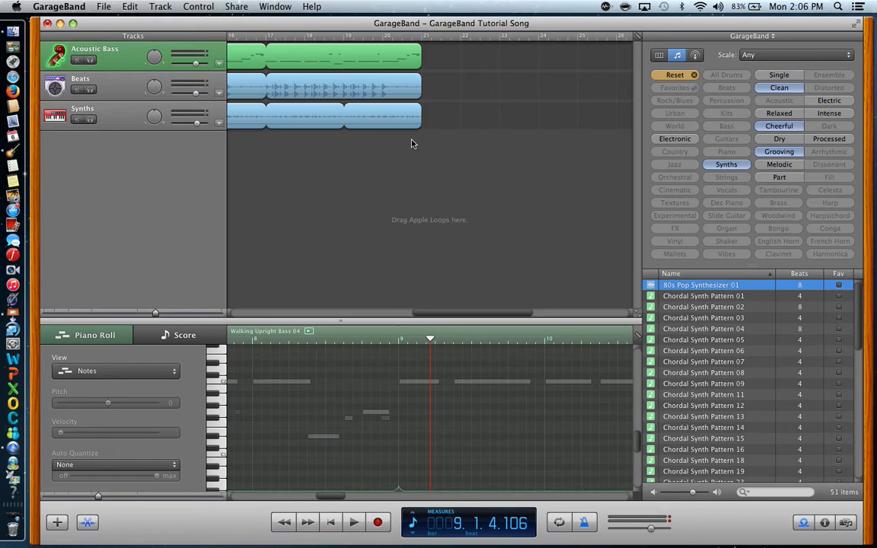
Extend only the Acoustic Bass and Beats regions together to measure 25
{"action": "left_click", "coordinate": [416, 82]}
{"action": "left_click", "coordinate": [414, 56], "text": "shift"}
{"action": "left_click_drag", "start_coordinate": [418, 51], "coordinate": [581, 41]}
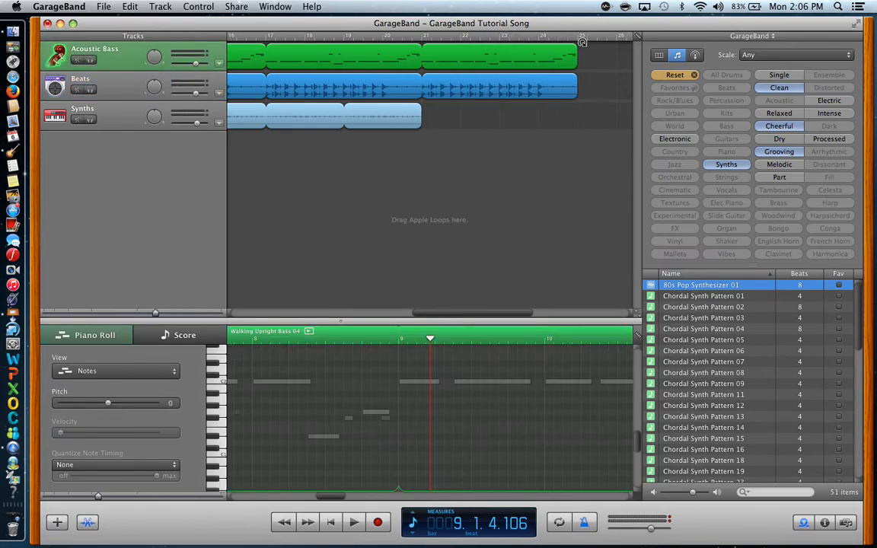
{"action": "scroll", "coordinate": [573, 130], "scroll_direction": "right", "scroll_amount": 10}
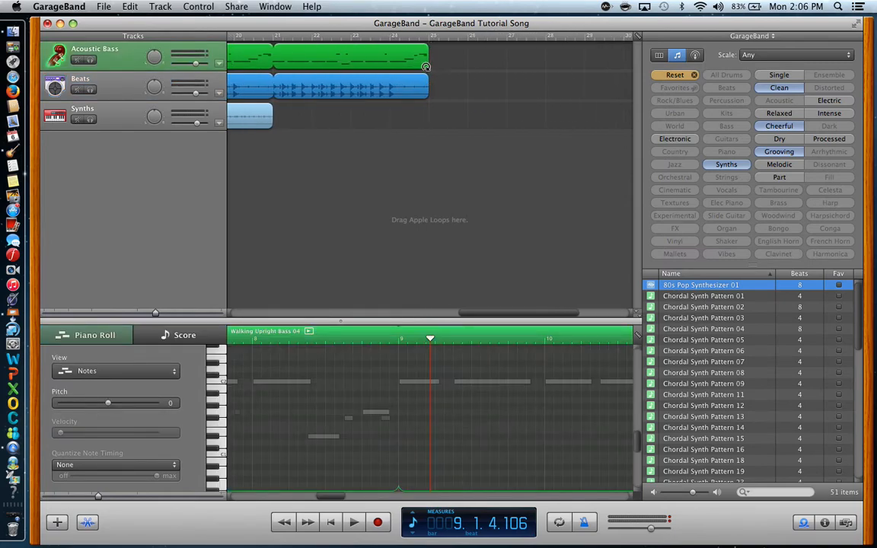
{"action": "left_click", "coordinate": [445, 71]}
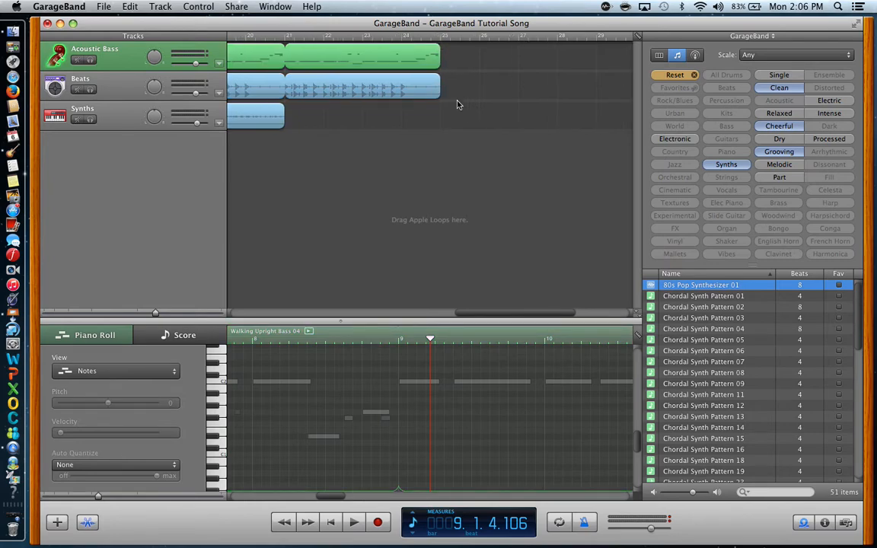
Play the whole song from the beginning to past measure 25, hiding the loop browser during playback
{"action": "scroll", "coordinate": [457, 104], "scroll_direction": "left", "scroll_amount": 20}
{"action": "key", "text": "Return"}
{"action": "key", "text": "space"}
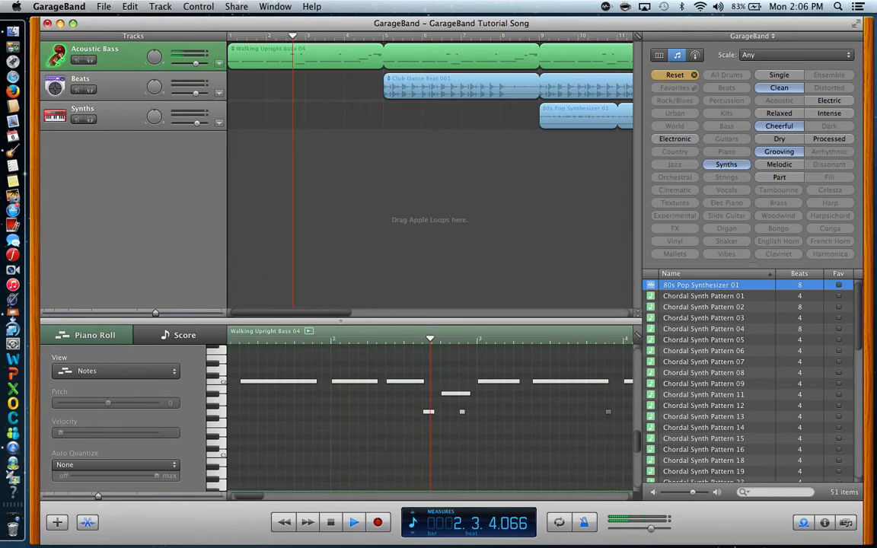
{"action": "left_click", "coordinate": [803, 524]}
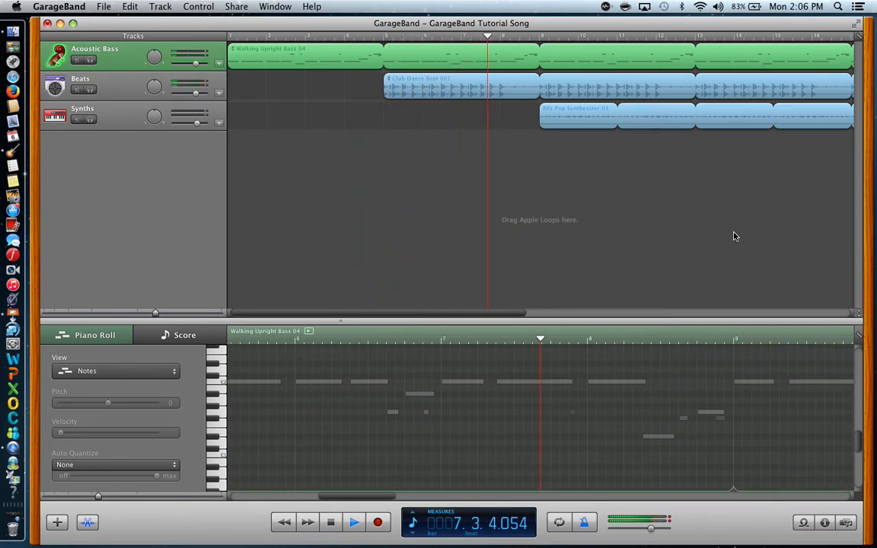
{"action": "scroll", "coordinate": [735, 235], "scroll_direction": "right", "scroll_amount": 3}
{"action": "scroll", "coordinate": [735, 236], "scroll_direction": "right", "scroll_amount": 1}
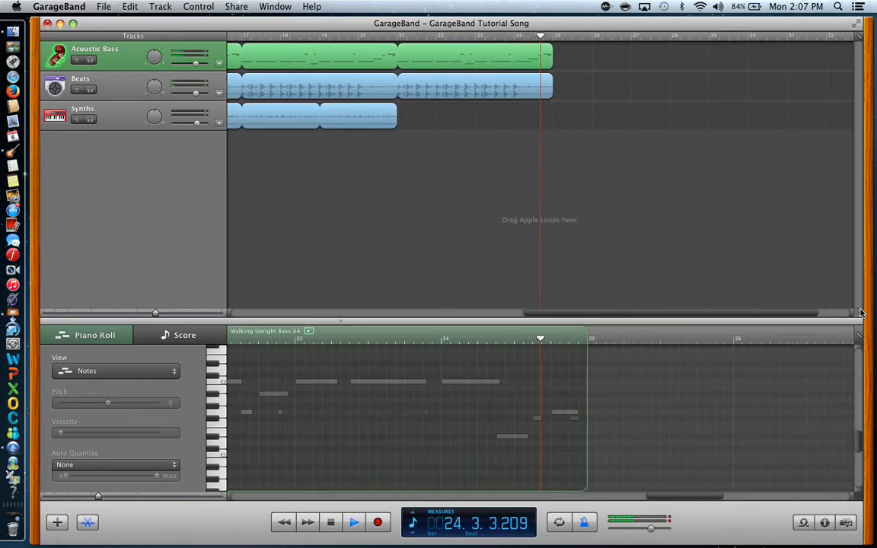
{"action": "key", "text": "space"}
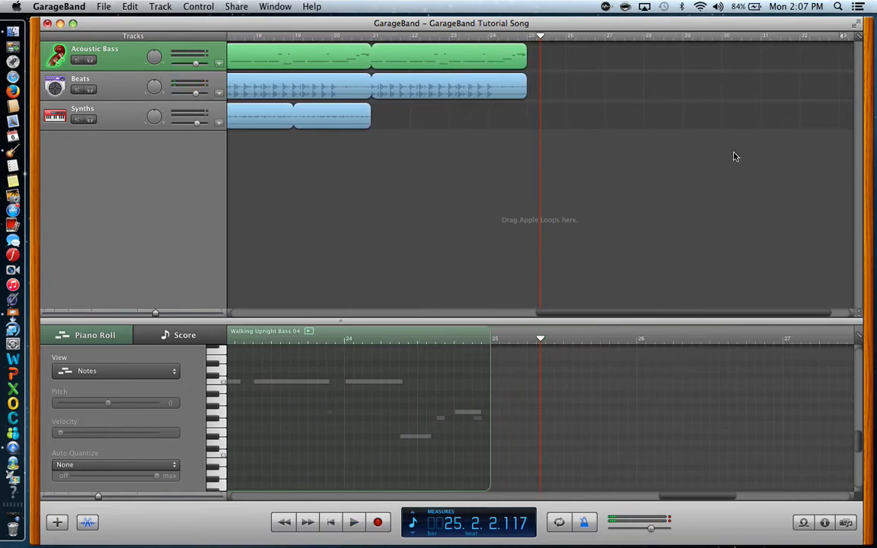
Turn off the metronome and add a fade-out at the end of the song
{"action": "left_click", "coordinate": [584, 524]}
{"action": "left_click", "coordinate": [130, 7]}
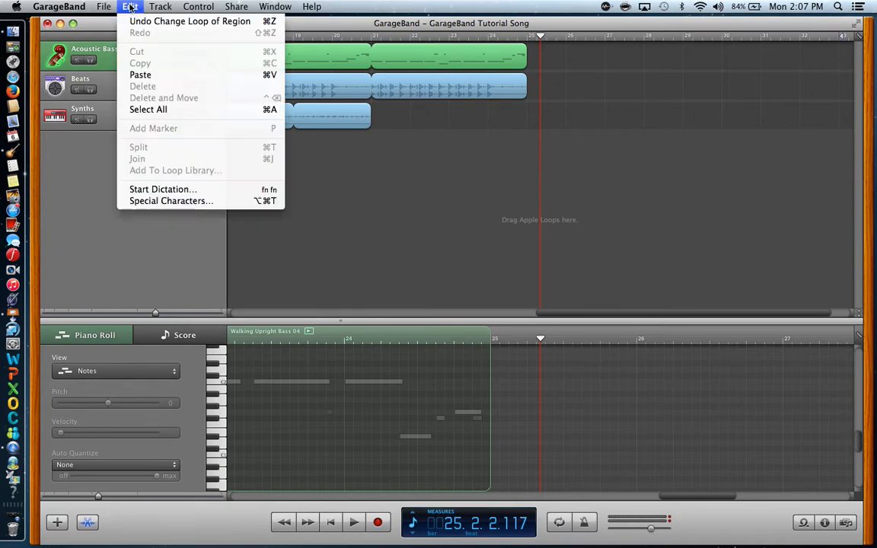
{"action": "mouse_move", "coordinate": [151, 7]}
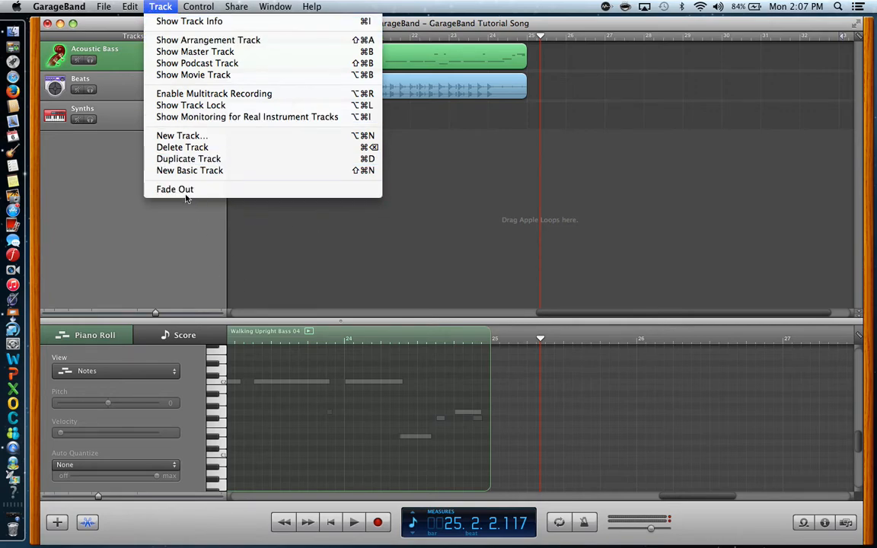
{"action": "left_click", "coordinate": [491, 222]}
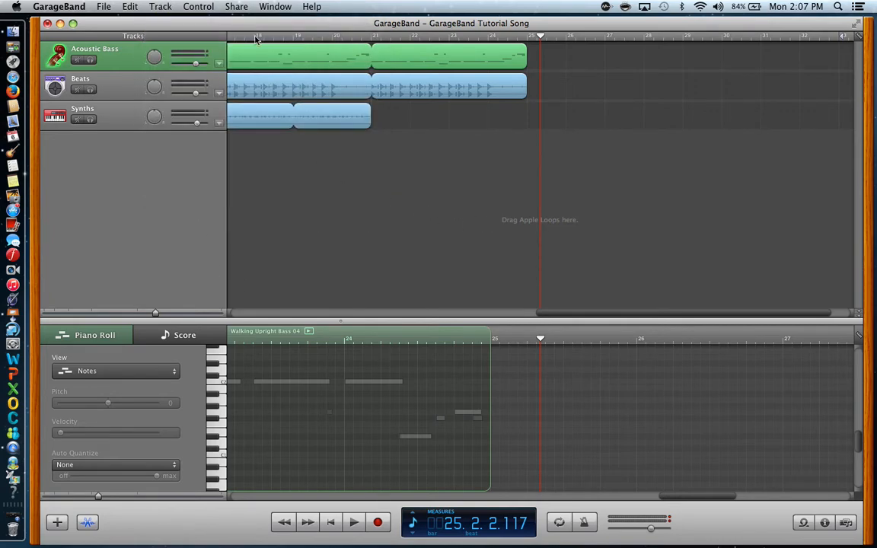
{"action": "left_click", "coordinate": [159, 7]}
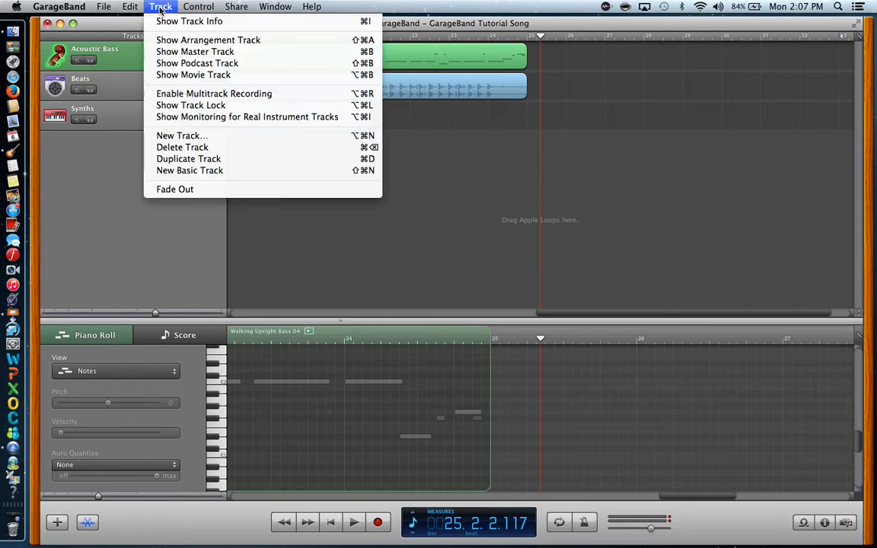
{"action": "left_click", "coordinate": [167, 188]}
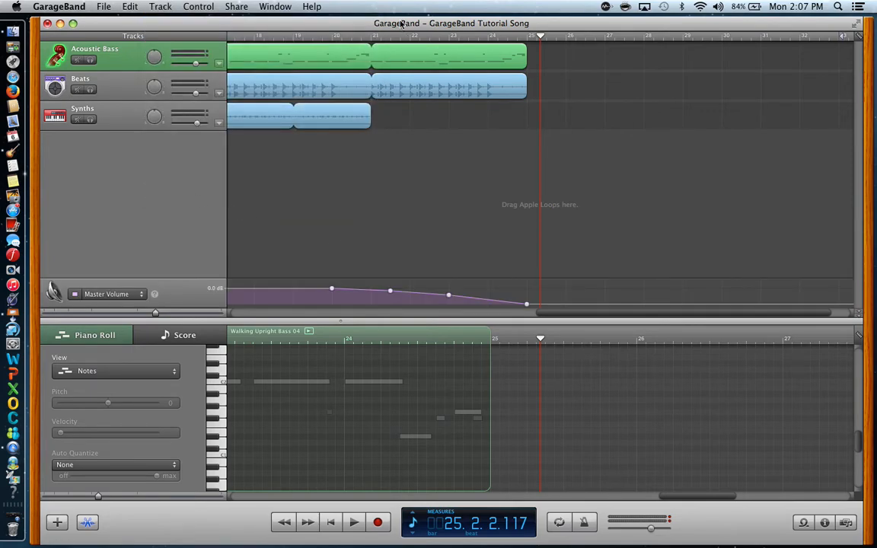
Play the song's ending from about measure 18 past measure 25 to check the fade-out
{"action": "left_click", "coordinate": [255, 40]}
{"action": "key", "text": "space"}
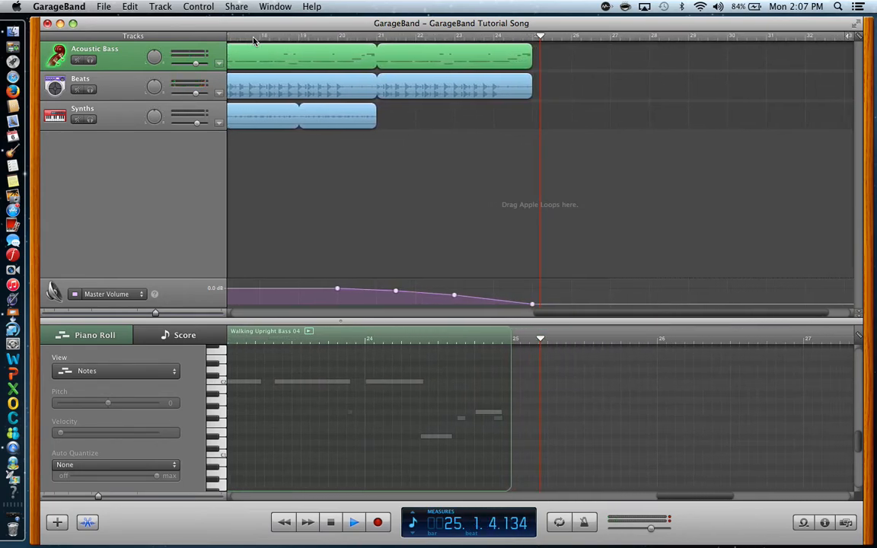
{"action": "scroll", "coordinate": [633, 162], "scroll_direction": "right", "scroll_amount": 3}
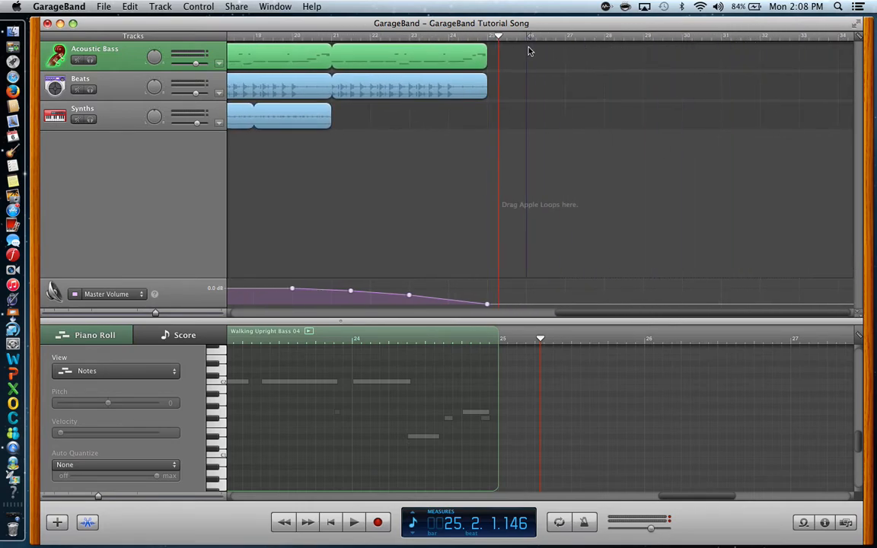
{"action": "scroll", "coordinate": [529, 51], "scroll_direction": "left", "scroll_amount": 10}
{"action": "scroll", "coordinate": [457, 178], "scroll_direction": "left", "scroll_amount": 12}
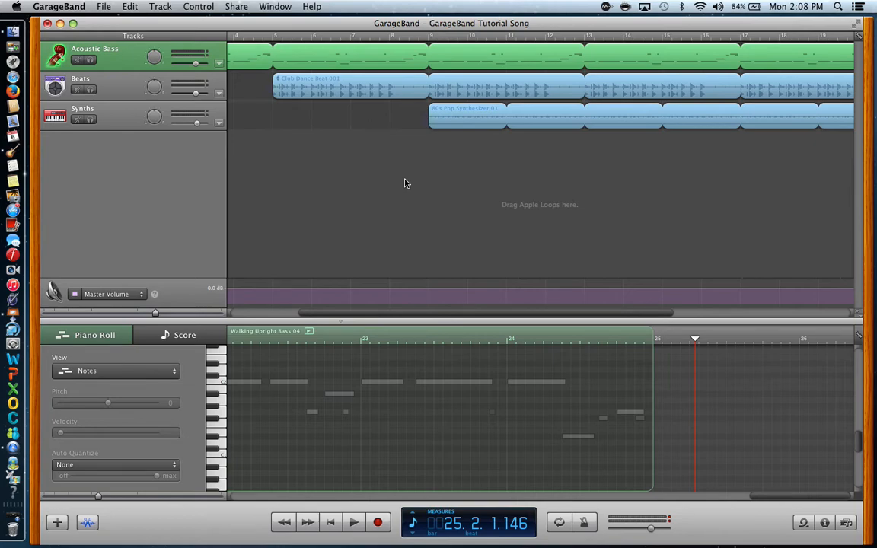
Examine which jazz loops the loop browser offers for bass, kits and piano, resetting the filters between searches
{"action": "left_click", "coordinate": [803, 523]}
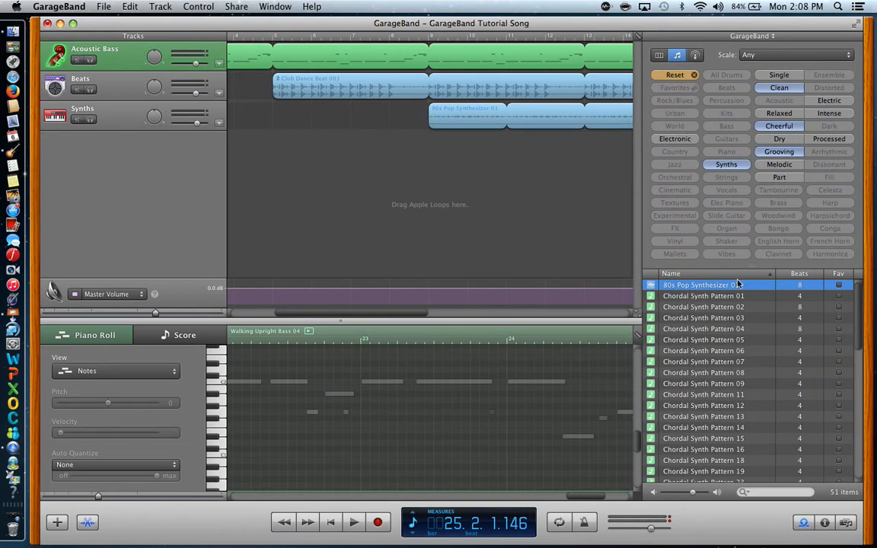
{"action": "left_click", "coordinate": [675, 75]}
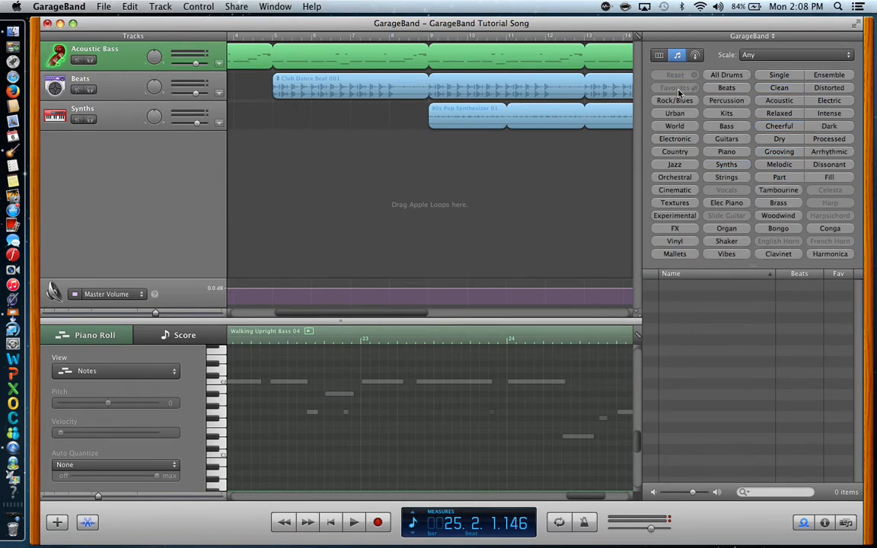
{"action": "left_click", "coordinate": [673, 164]}
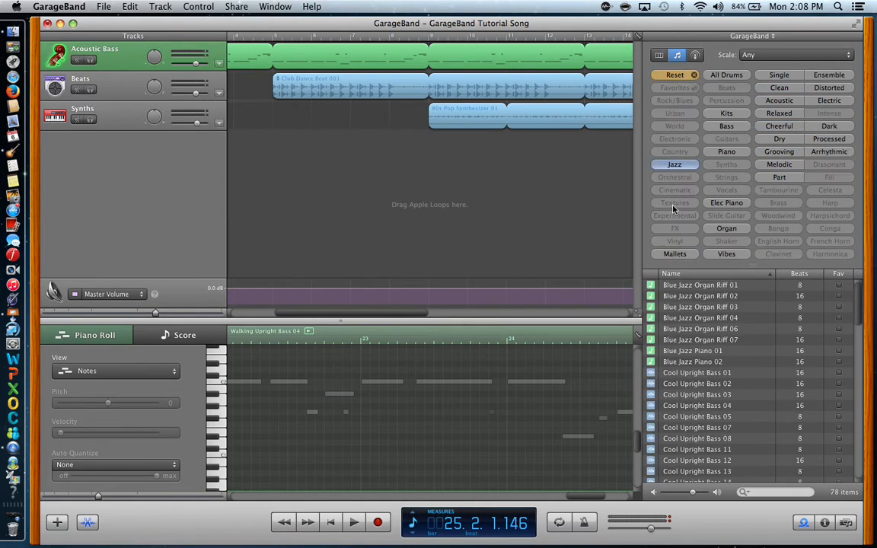
{"action": "left_click", "coordinate": [724, 126]}
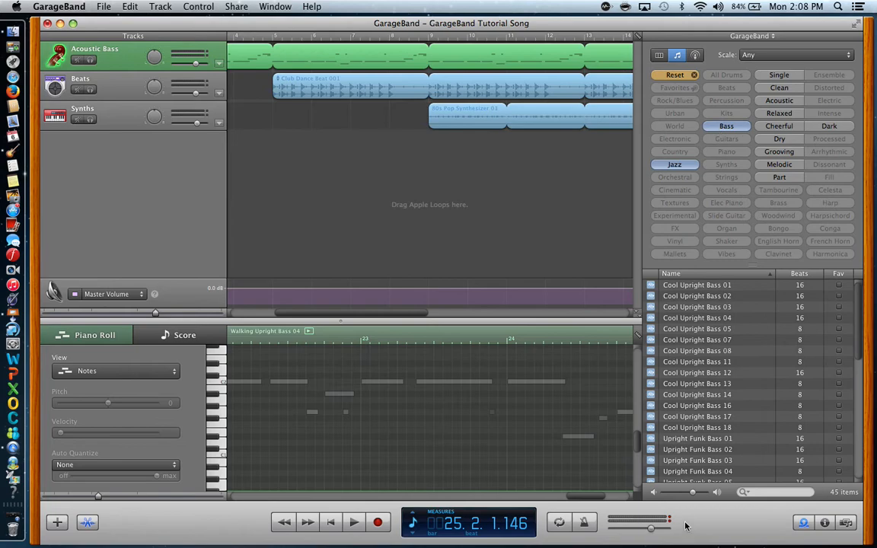
{"action": "left_click", "coordinate": [675, 76]}
{"action": "left_click", "coordinate": [674, 163]}
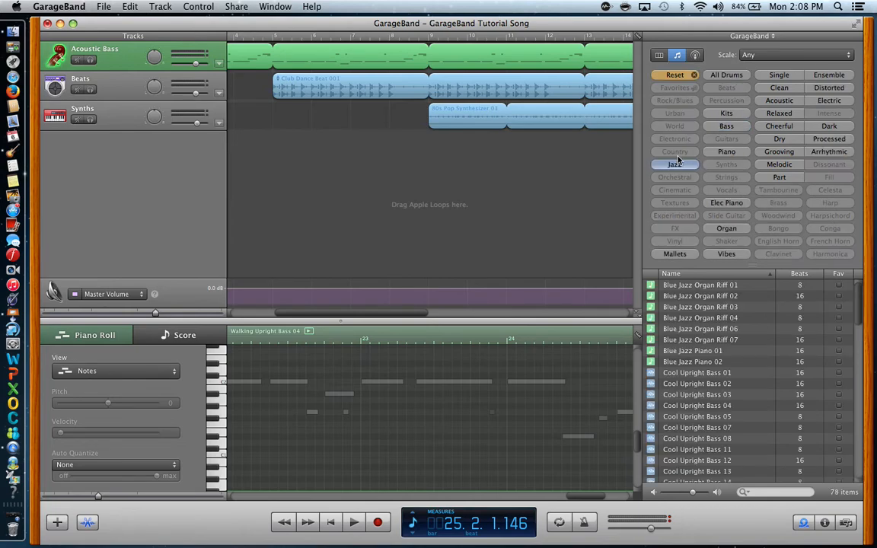
{"action": "left_click", "coordinate": [726, 114]}
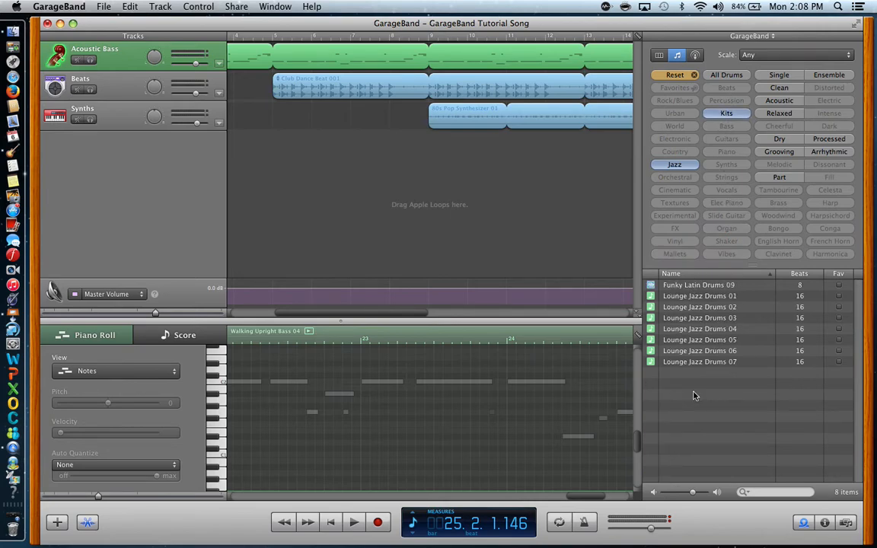
{"action": "left_click", "coordinate": [675, 75]}
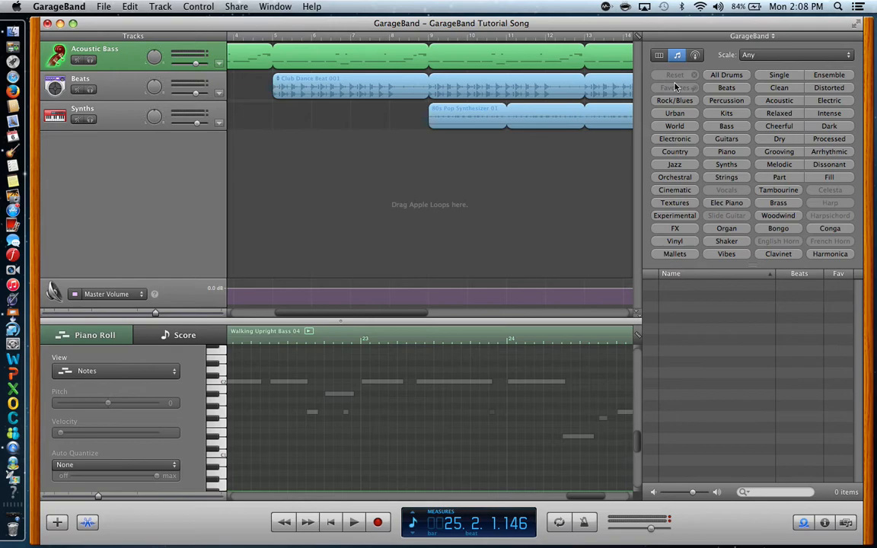
{"action": "left_click", "coordinate": [674, 164]}
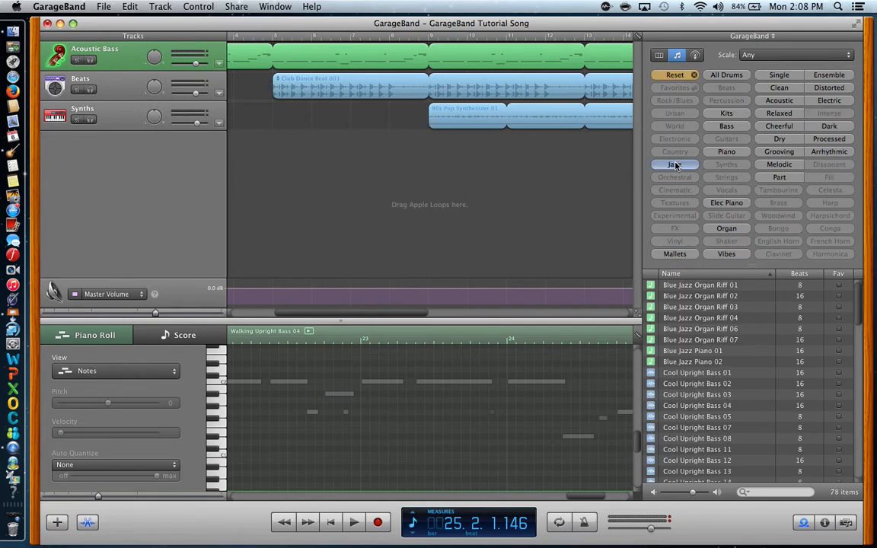
{"action": "left_click", "coordinate": [726, 152]}
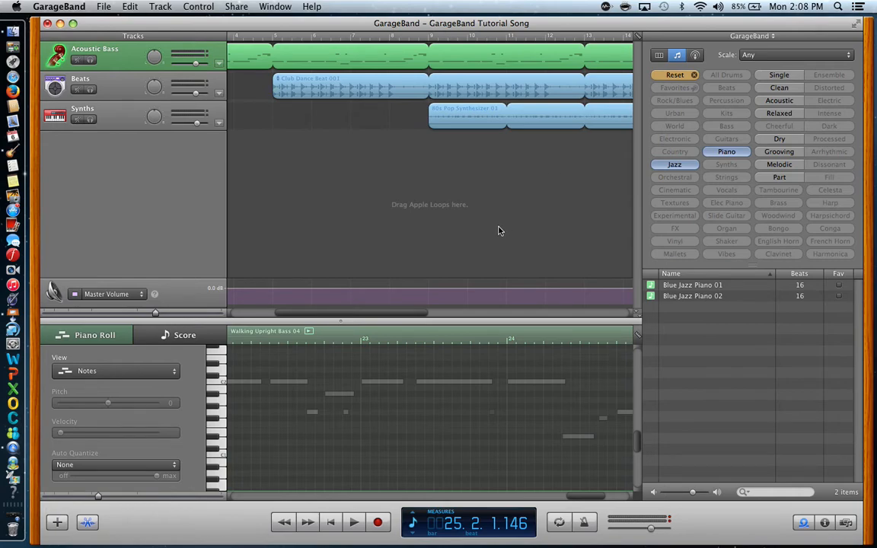
Save the finished tutorial song and close the project
{"action": "key", "text": "super+s"}
{"action": "left_click", "coordinate": [104, 6]}
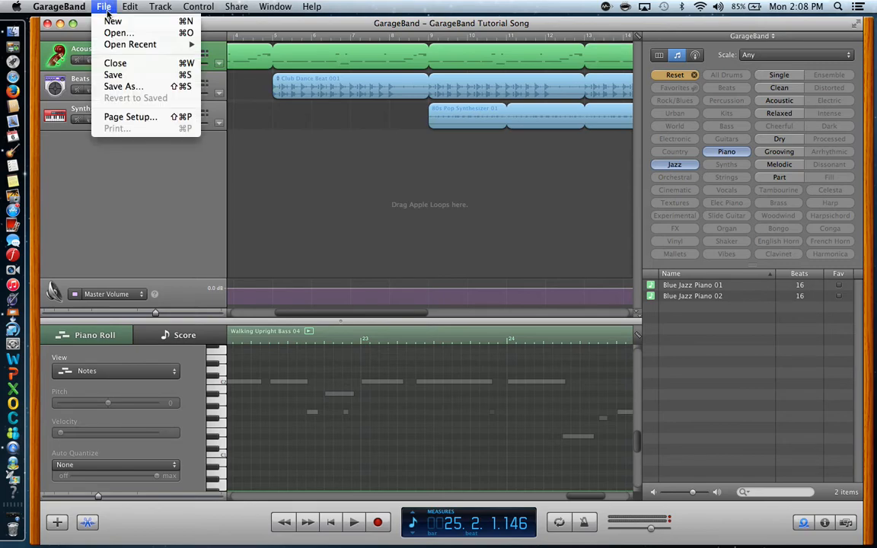
{"action": "left_click", "coordinate": [43, 27]}
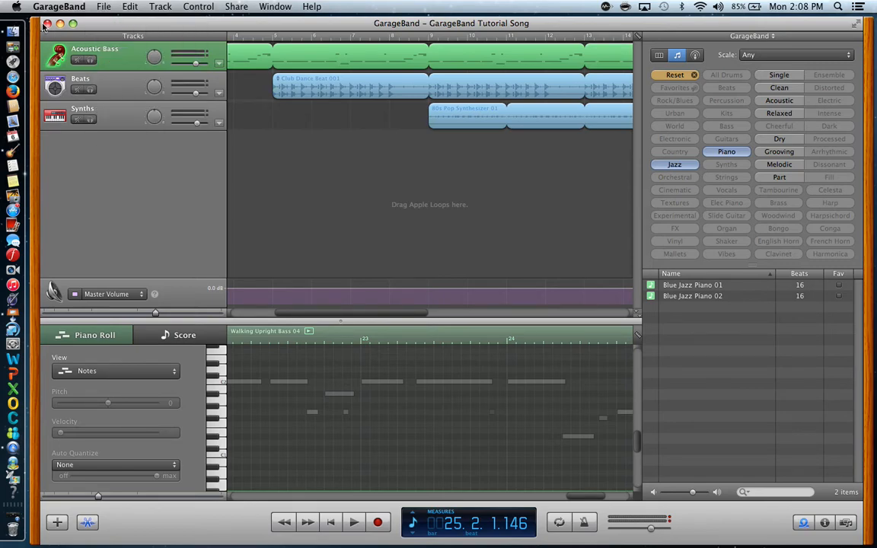
{"action": "left_click", "coordinate": [46, 23]}
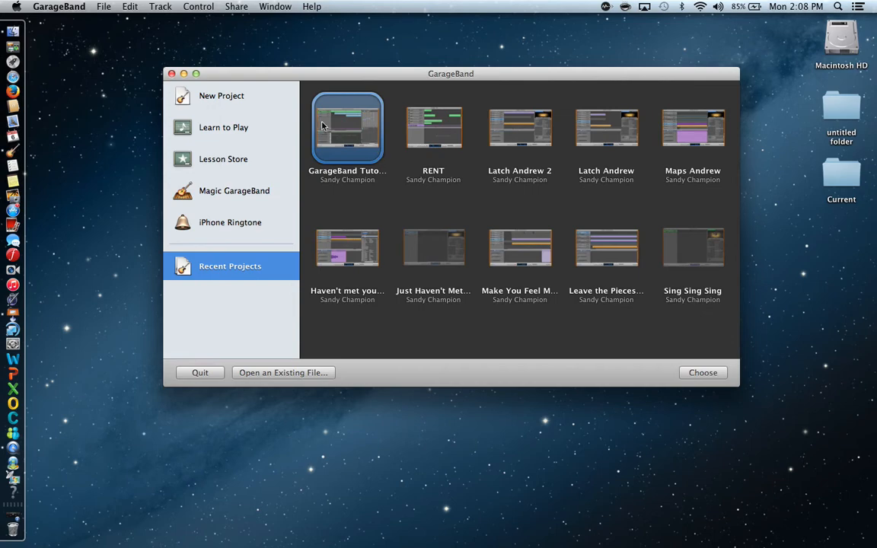
Create a new project named "Garageband Tutorial Song 2" in the untitled folder with a tempo of 96 bpm
{"action": "double_click", "coordinate": [233, 98]}
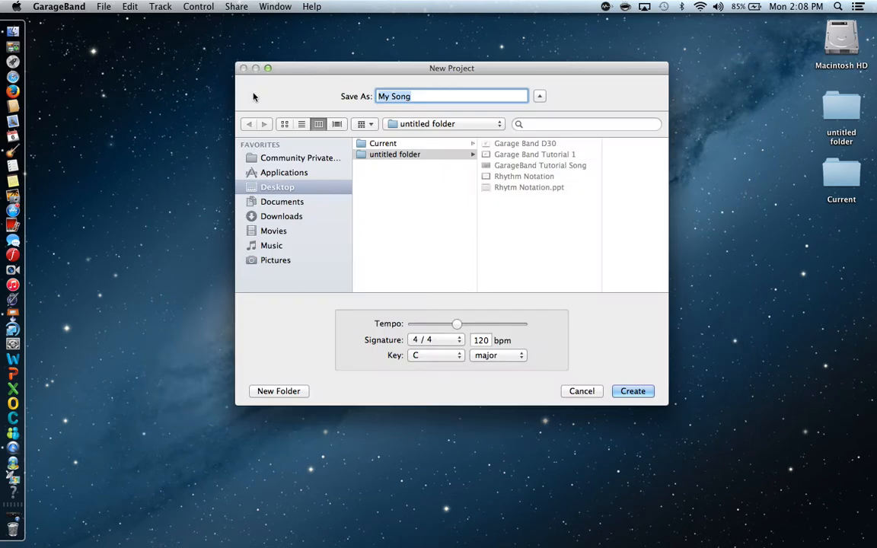
{"action": "type", "text": "Garageband"}
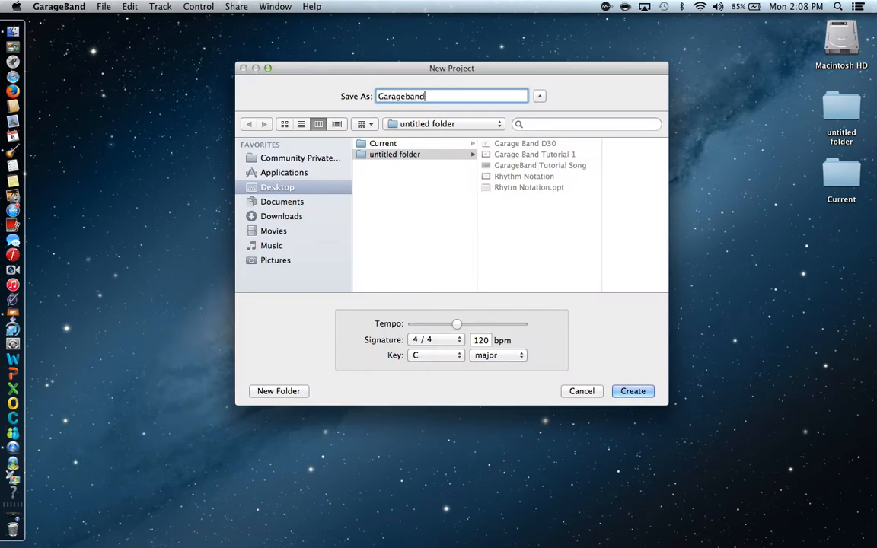
{"action": "type", "text": " Tutorial 2"}
{"action": "key", "text": "Left"}
{"action": "type", "text": "Song"}
{"action": "left_click_drag", "start_coordinate": [457, 324], "coordinate": [445, 326]}
{"action": "left_click_drag", "start_coordinate": [445, 325], "coordinate": [443, 326]}
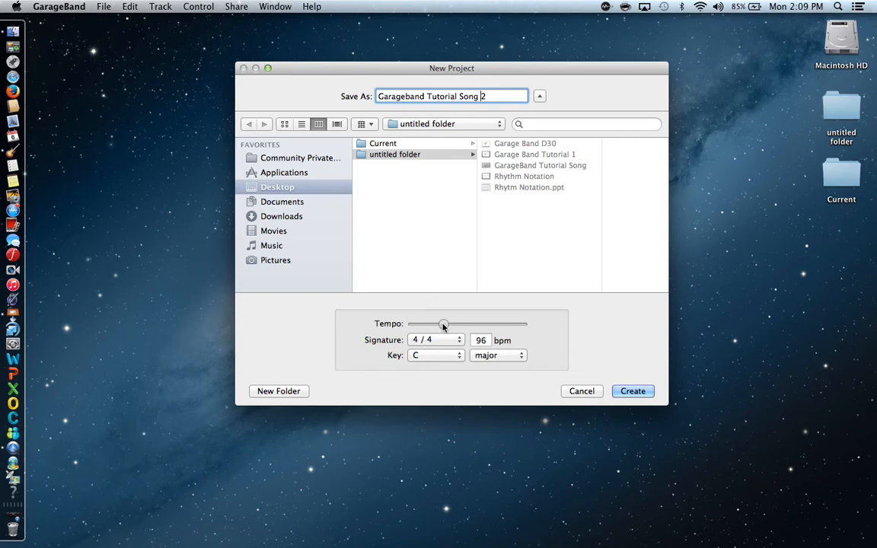
{"action": "left_click", "coordinate": [632, 391]}
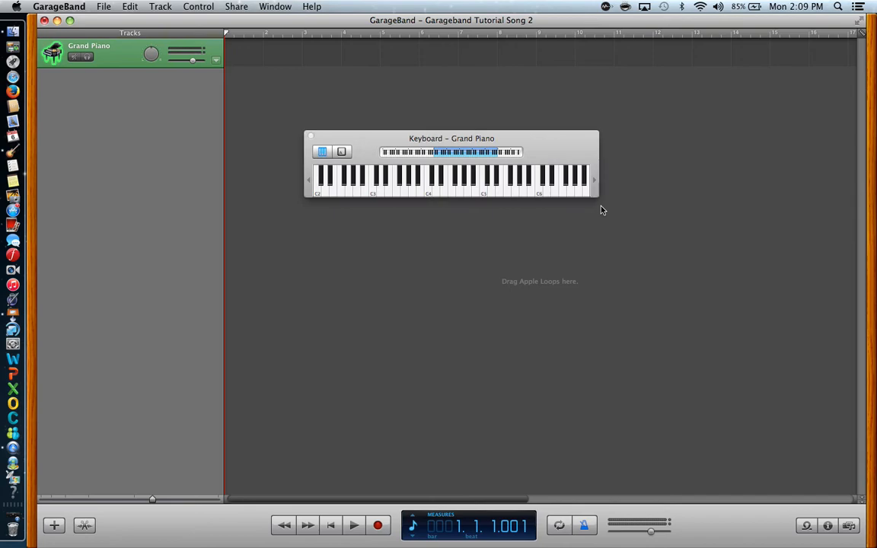
Close the on-screen keyboard and delete the default Grand Piano track
{"action": "left_click", "coordinate": [309, 137]}
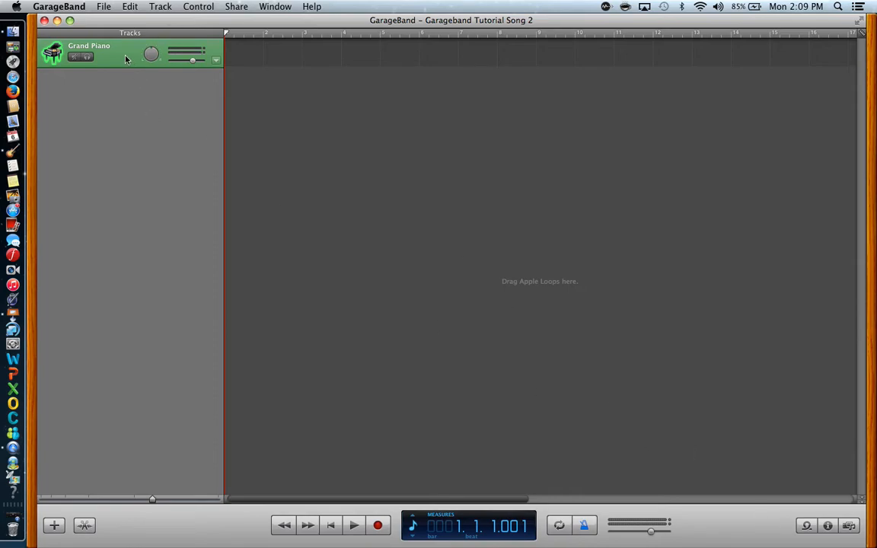
{"action": "key", "text": "super+BackSpace"}
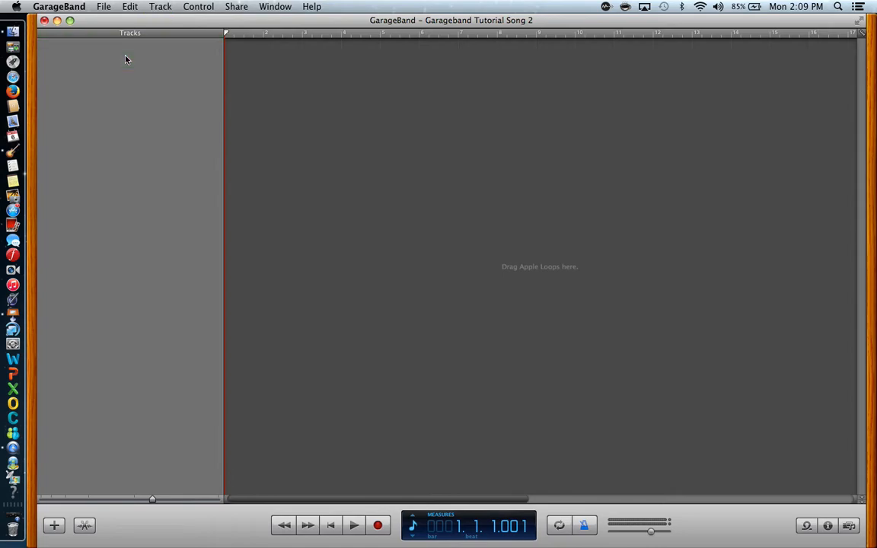
Filter the loop browser to Jazz Kits and audition the Funky Latin Drums loop and several Lounge Jazz Drums loops
{"action": "left_click", "coordinate": [807, 529]}
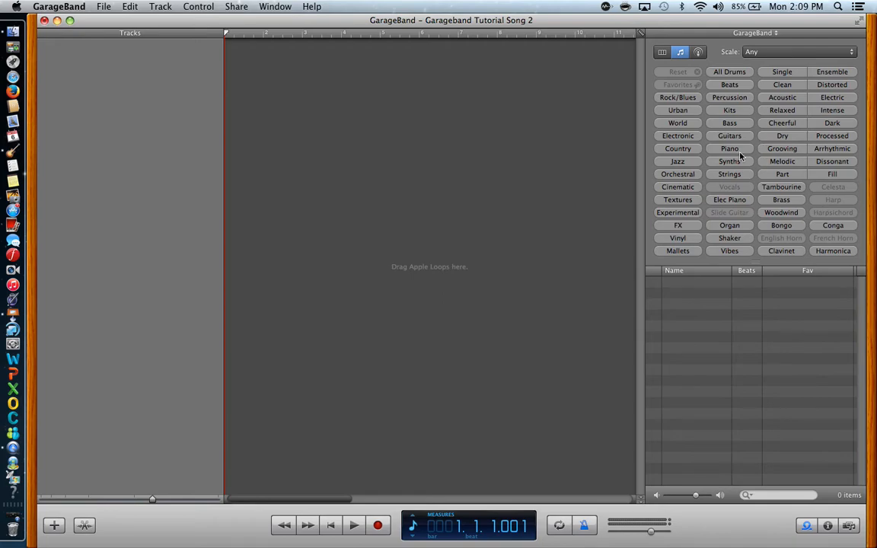
{"action": "left_click", "coordinate": [678, 162]}
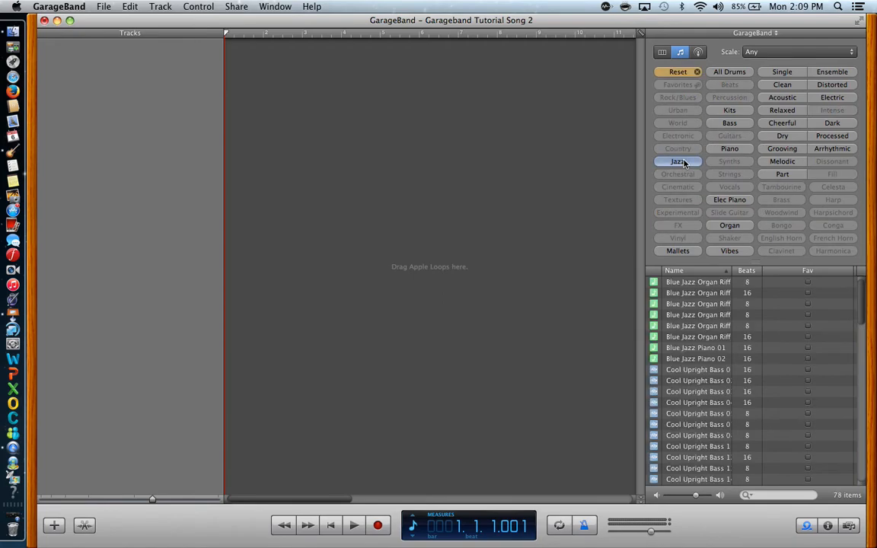
{"action": "left_click", "coordinate": [727, 112]}
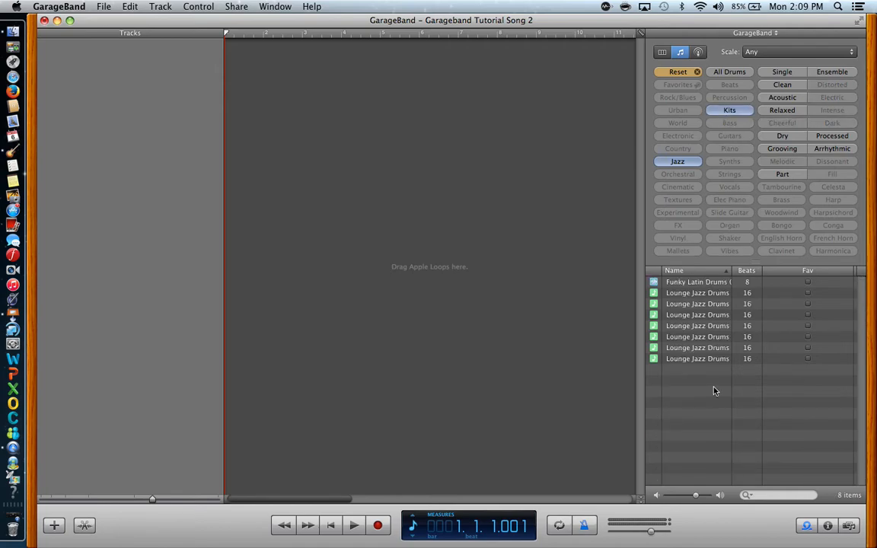
{"action": "left_click", "coordinate": [685, 285]}
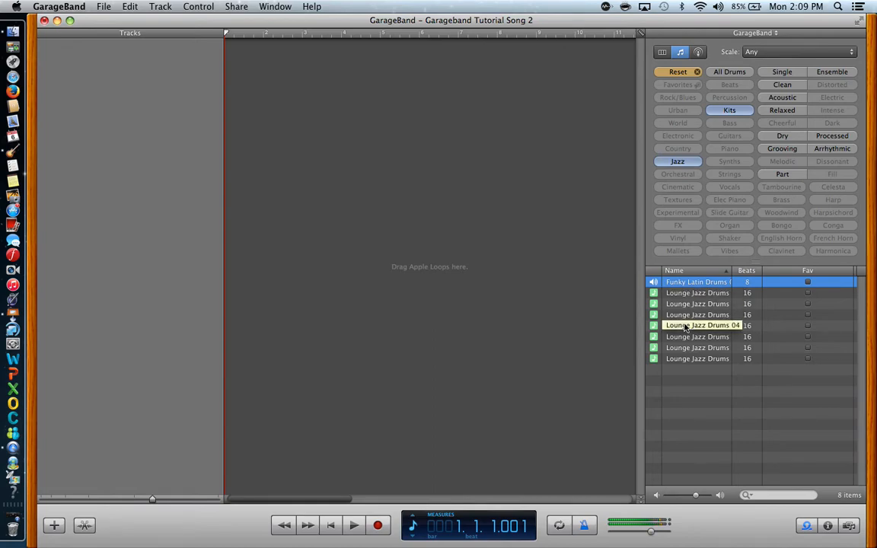
{"action": "left_click", "coordinate": [684, 316]}
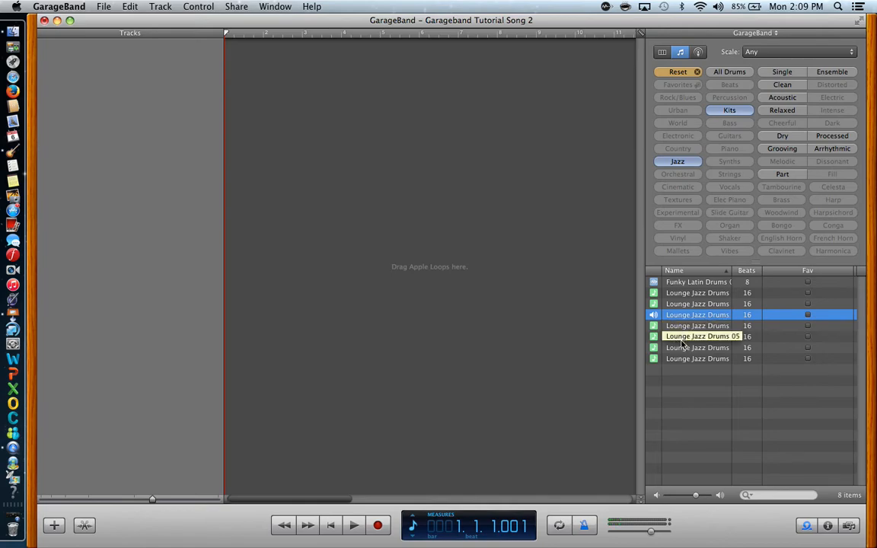
{"action": "left_click", "coordinate": [682, 295]}
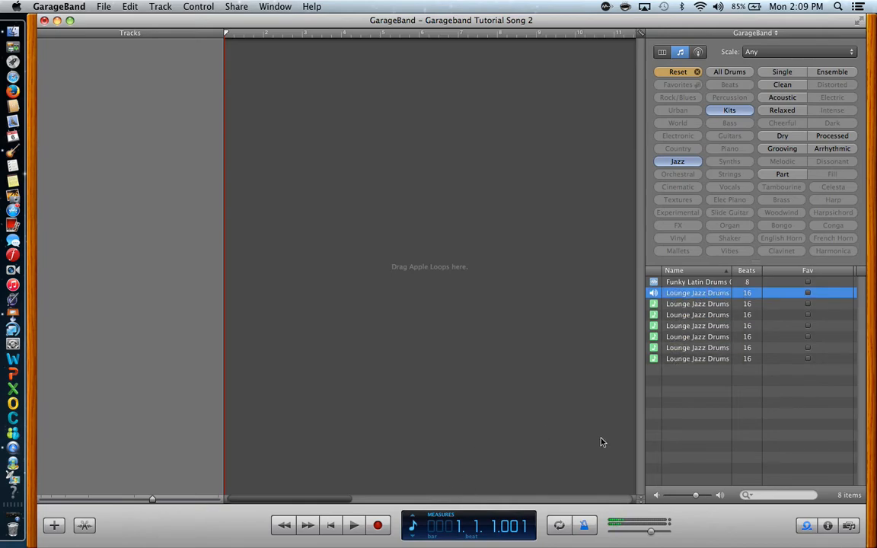
{"action": "left_click", "coordinate": [693, 358]}
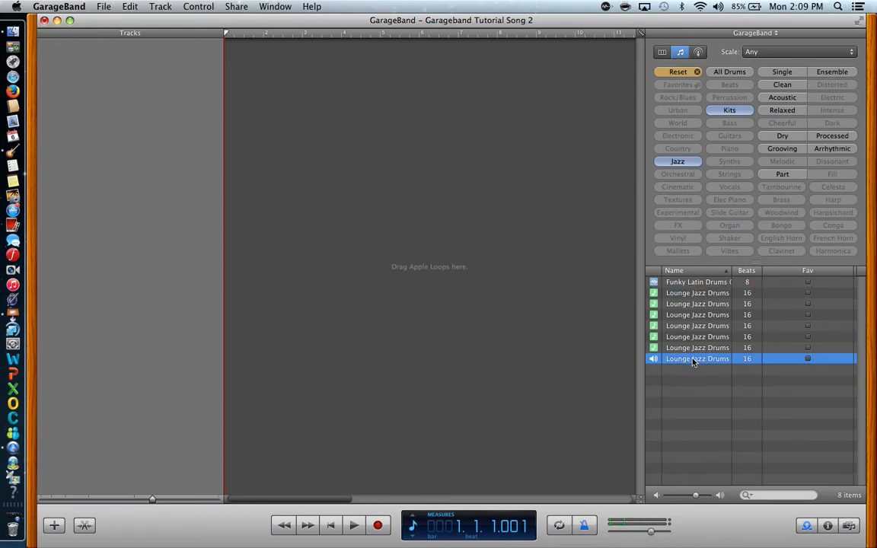
{"action": "left_click", "coordinate": [691, 361]}
Switch the LCD display to Project and raise the song's tempo to 126 bpm
{"action": "left_click", "coordinate": [412, 526]}
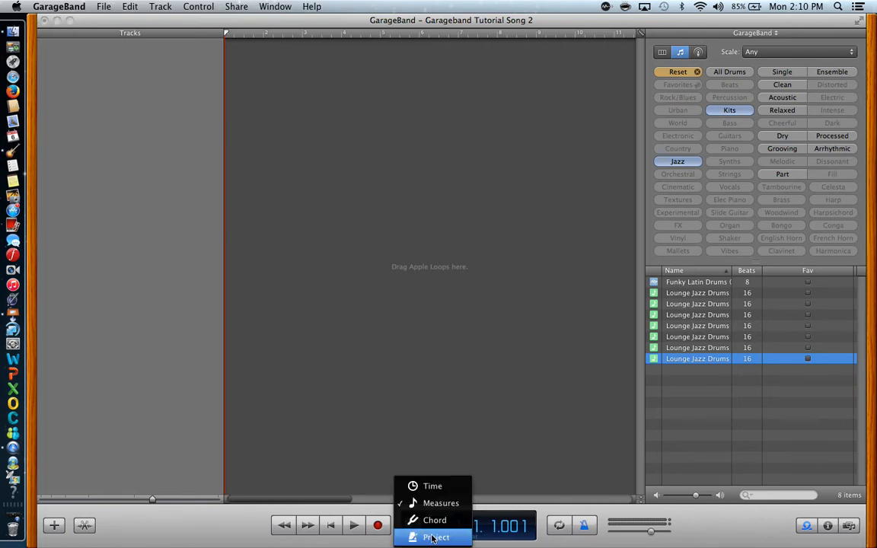
{"action": "left_click", "coordinate": [434, 538]}
{"action": "left_click", "coordinate": [478, 526]}
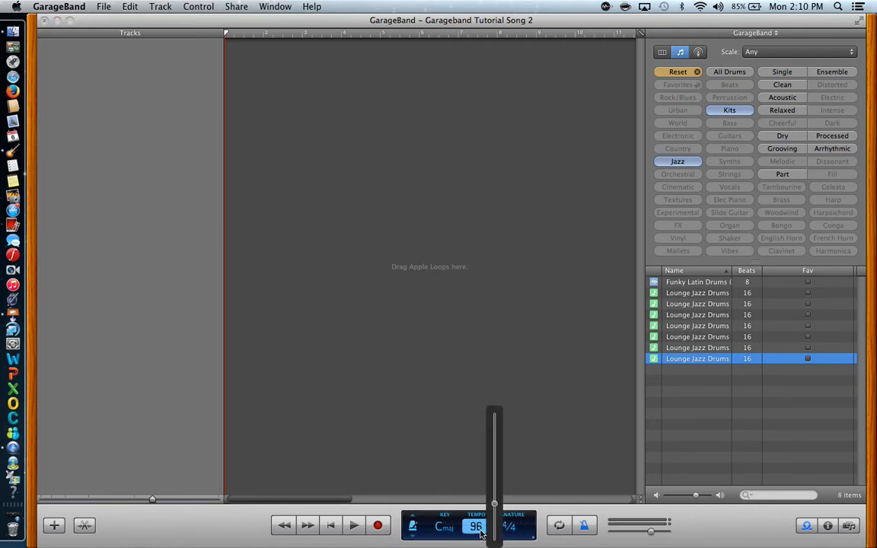
{"action": "left_click_drag", "start_coordinate": [494, 506], "coordinate": [495, 494]}
{"action": "left_click", "coordinate": [545, 474]}
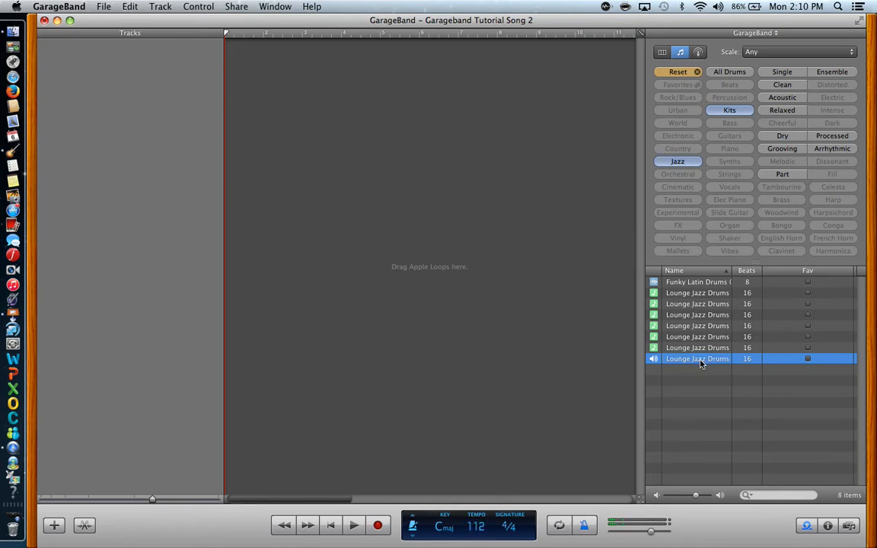
{"action": "left_click", "coordinate": [476, 526]}
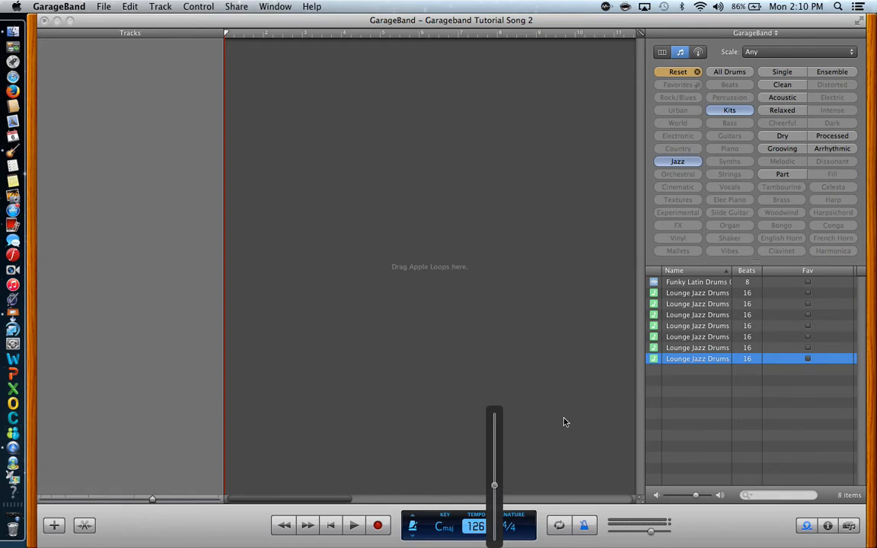
Preview Lounge Jazz Drums 07, add it on a new track starting at measure 1, and clear the loop filters
{"action": "left_click", "coordinate": [692, 361]}
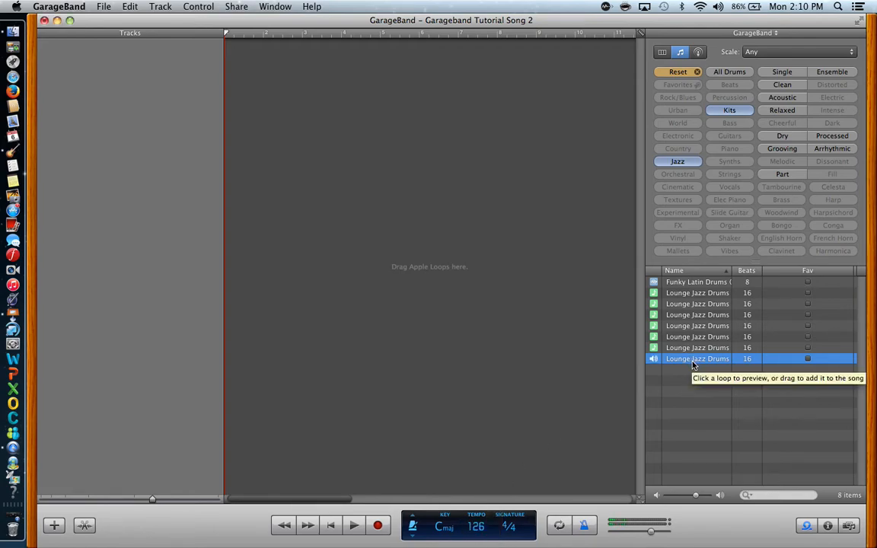
{"action": "left_click_drag", "start_coordinate": [691, 362], "coordinate": [231, 131]}
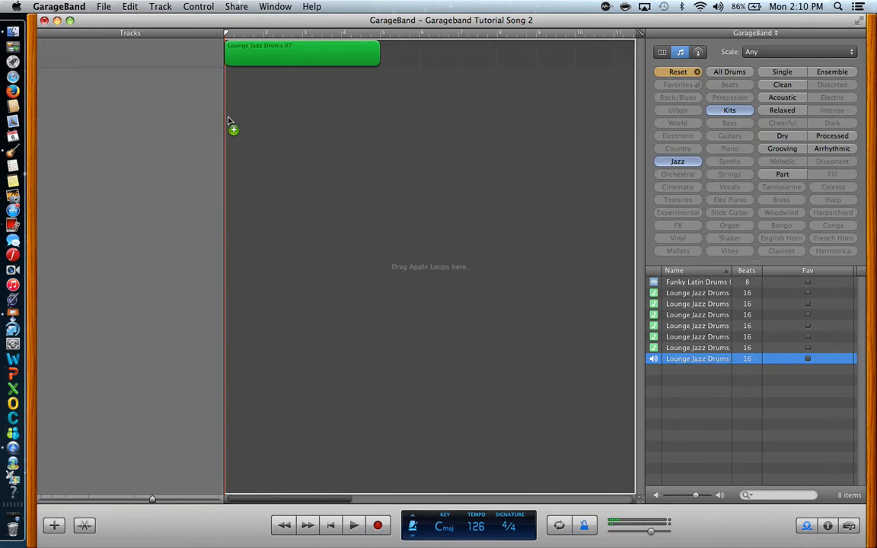
{"action": "left_click", "coordinate": [676, 72]}
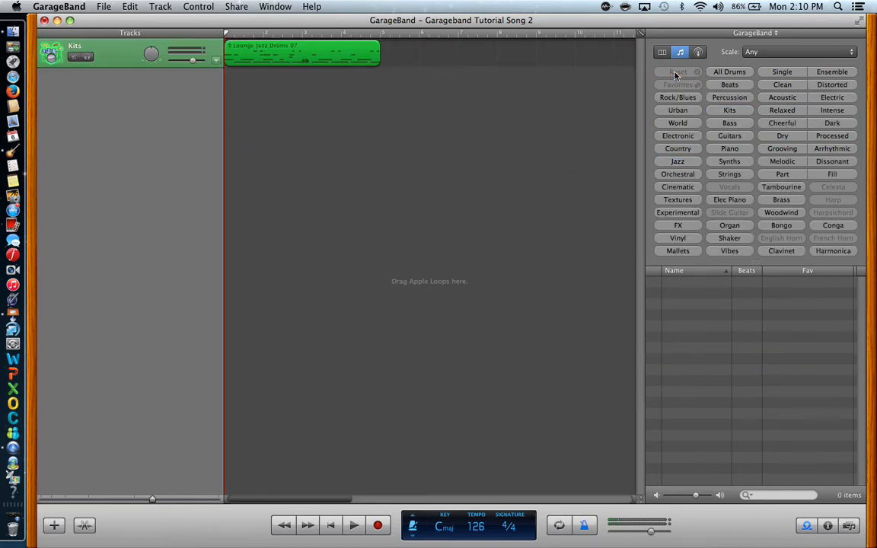
Filter the loop browser to Jazz Bass loops and audition a 16-beat Walking Upright Bass loop
{"action": "left_click", "coordinate": [676, 163]}
{"action": "left_click", "coordinate": [722, 124]}
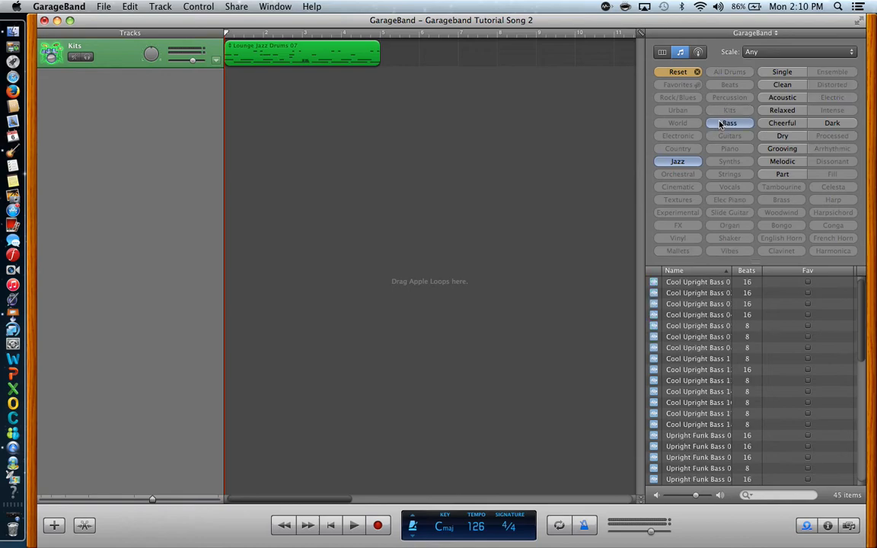
{"action": "scroll", "coordinate": [686, 388], "scroll_direction": "down", "scroll_amount": 8}
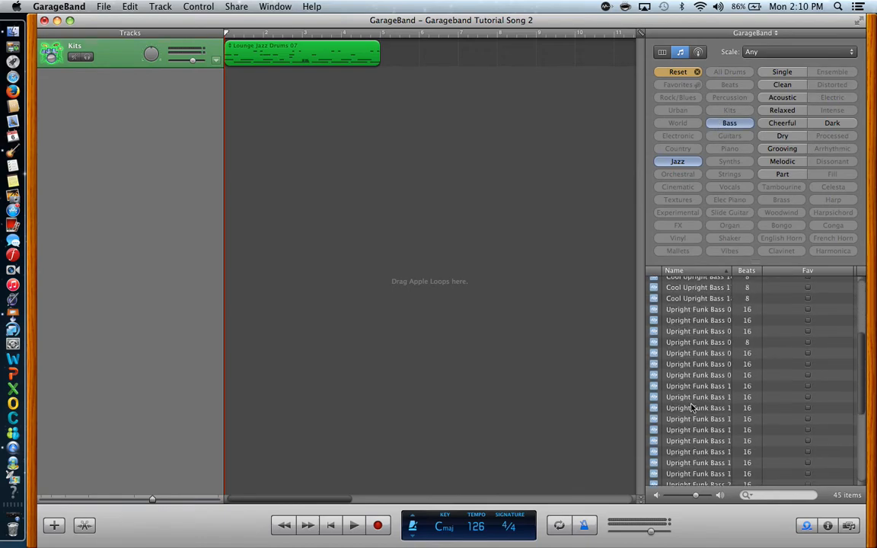
{"action": "scroll", "coordinate": [689, 414], "scroll_direction": "down", "scroll_amount": 4}
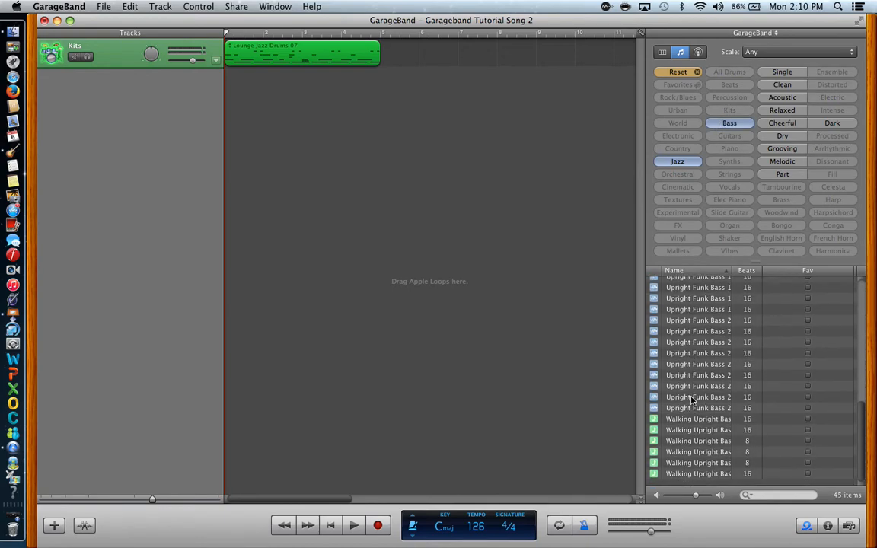
{"action": "left_click", "coordinate": [684, 427]}
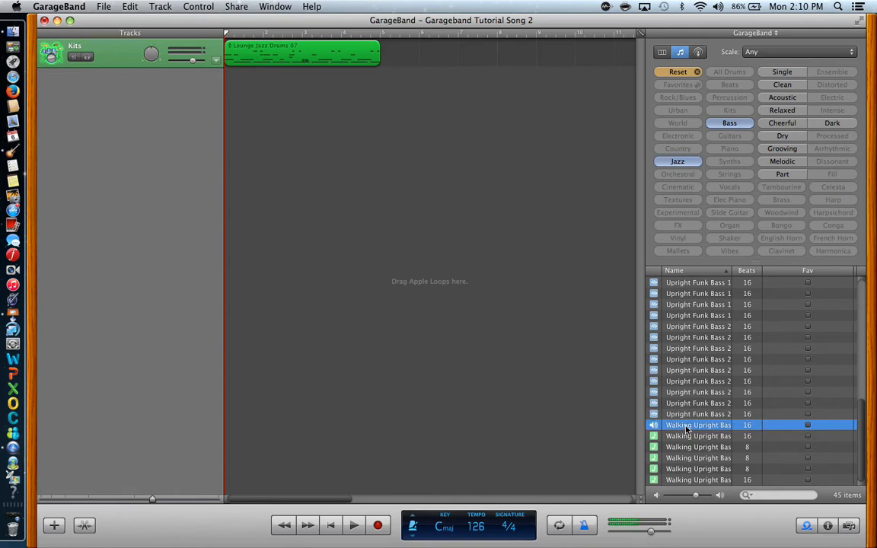
{"action": "scroll", "coordinate": [685, 396], "scroll_direction": "up", "scroll_amount": 12}
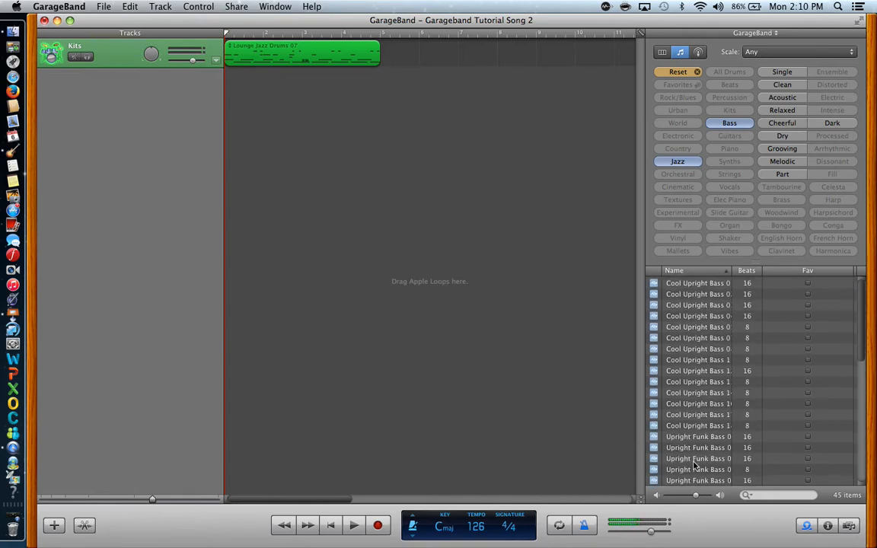
Turn on cycling, preview Cool Upright Bass 04 against the drums, and add it on a new track starting at measure 1
{"action": "left_click", "coordinate": [685, 317]}
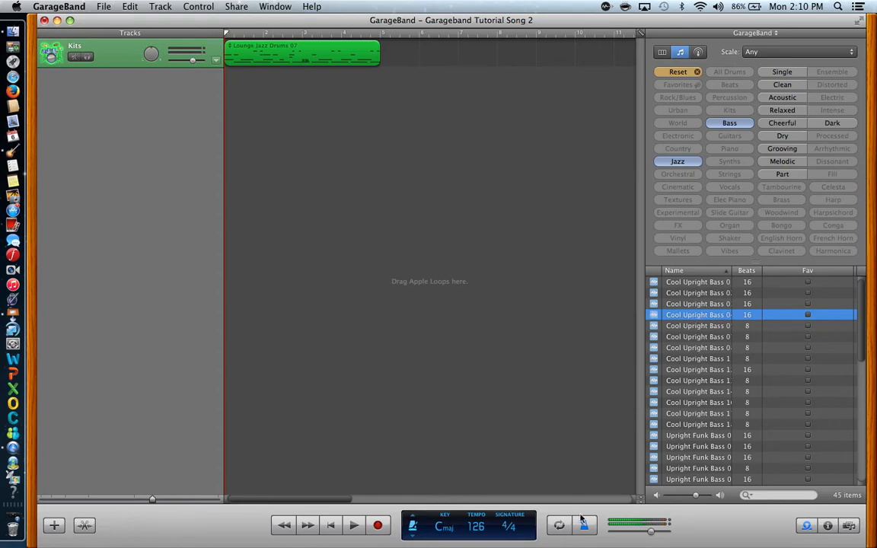
{"action": "left_click", "coordinate": [558, 525]}
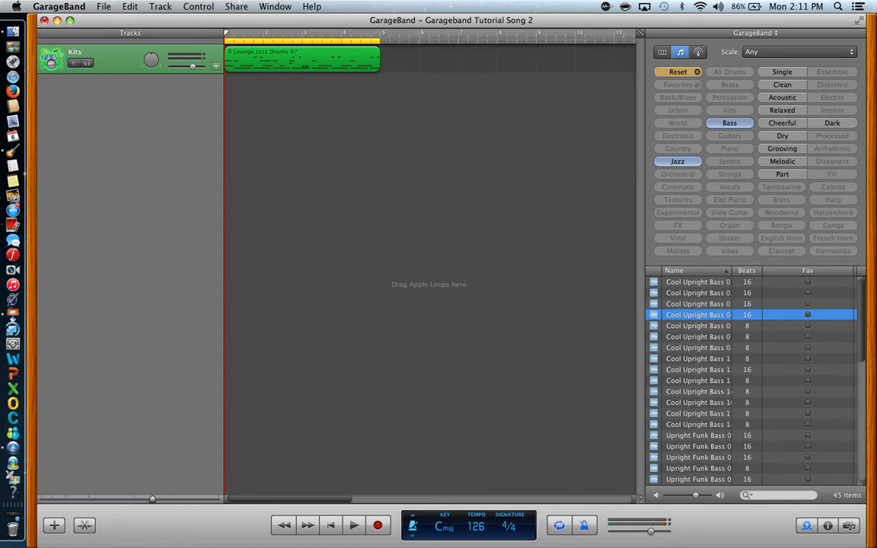
{"action": "key", "text": "space"}
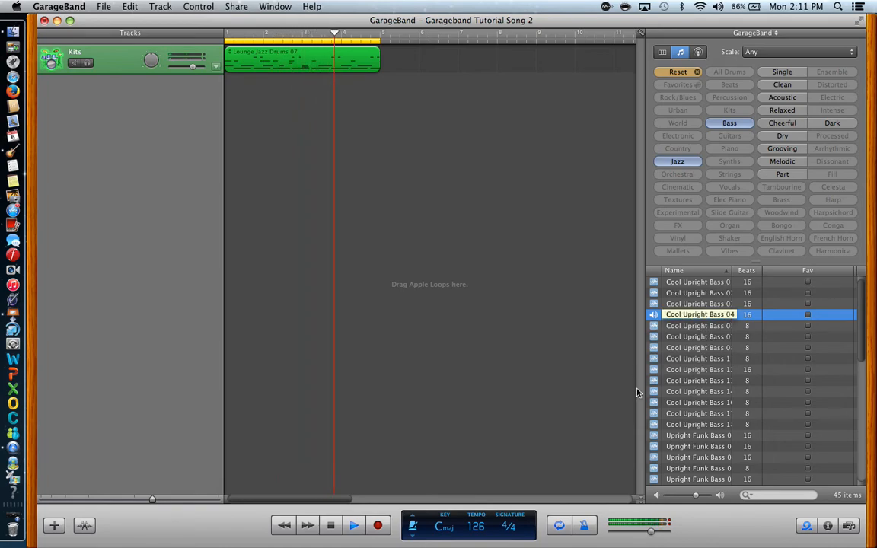
{"action": "key", "text": "space"}
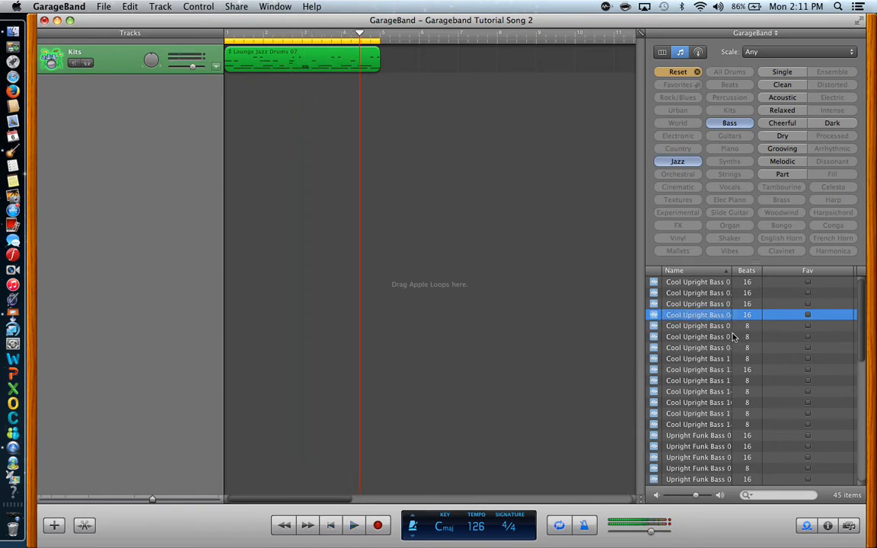
{"action": "left_click_drag", "start_coordinate": [686, 314], "coordinate": [232, 127]}
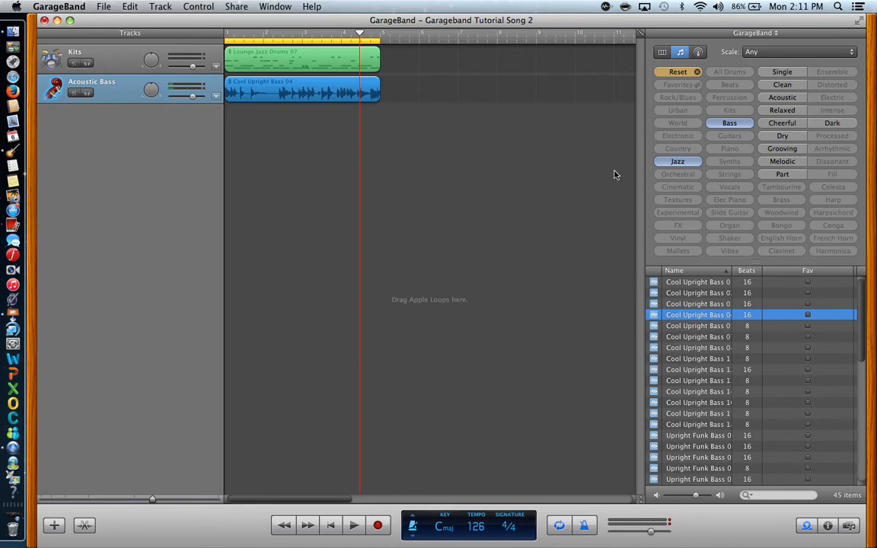
Filter the loops to Jazz Vibes and audition Lounge Vibes 11 on its own and along with the song
{"action": "left_click", "coordinate": [678, 72]}
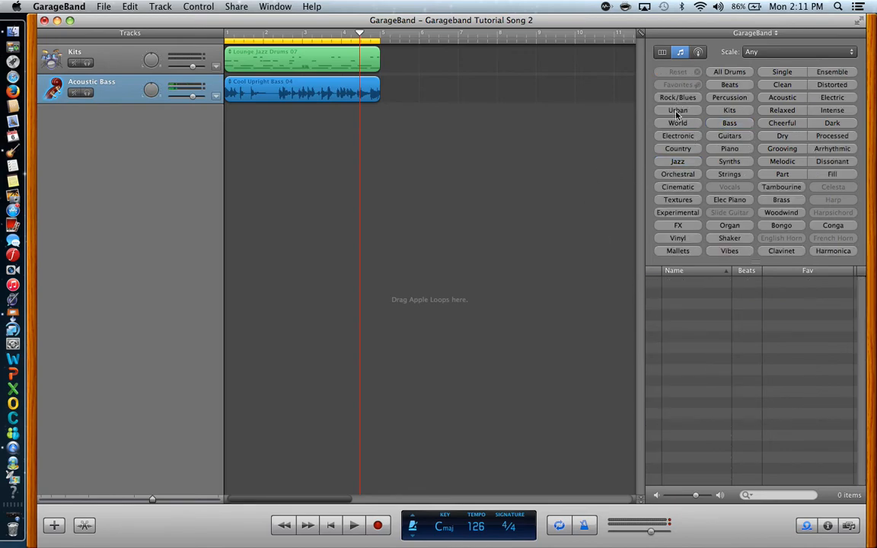
{"action": "left_click", "coordinate": [677, 161]}
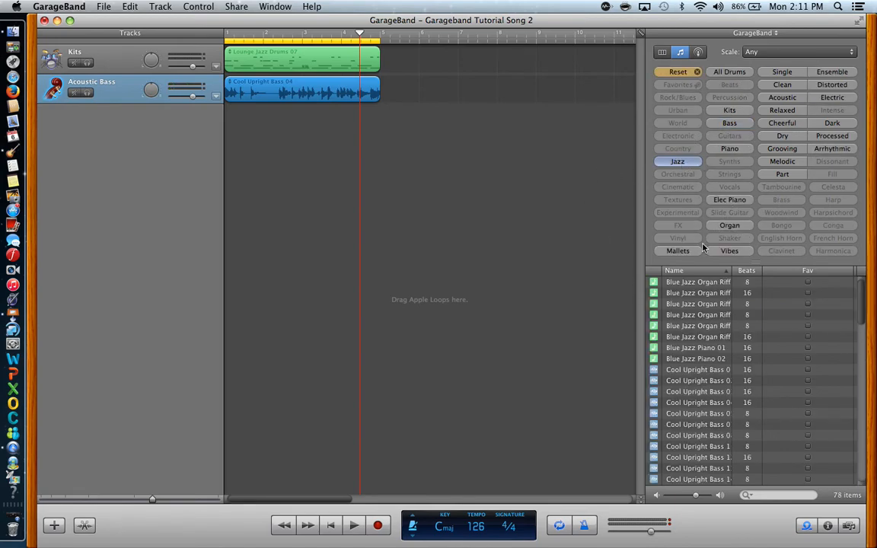
{"action": "left_click", "coordinate": [729, 251]}
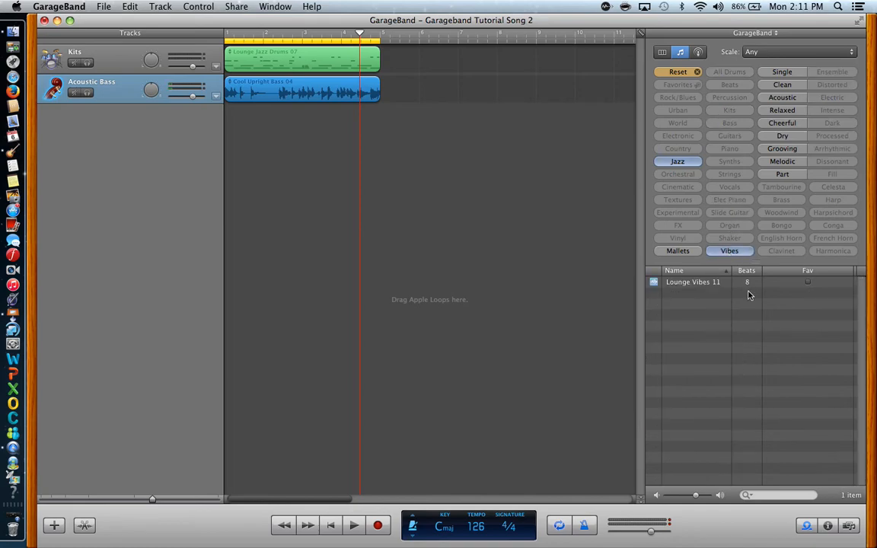
{"action": "left_click", "coordinate": [702, 284]}
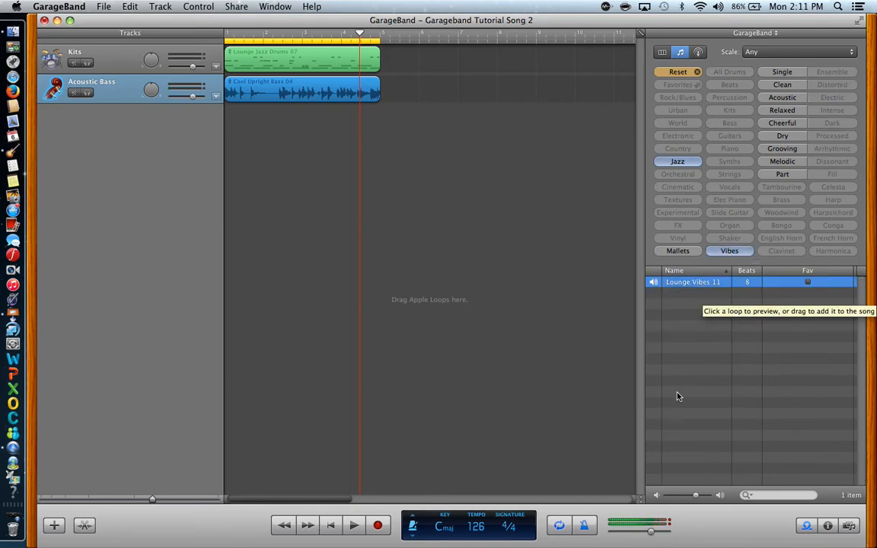
{"action": "left_click", "coordinate": [354, 525]}
{"action": "key", "text": "space"}
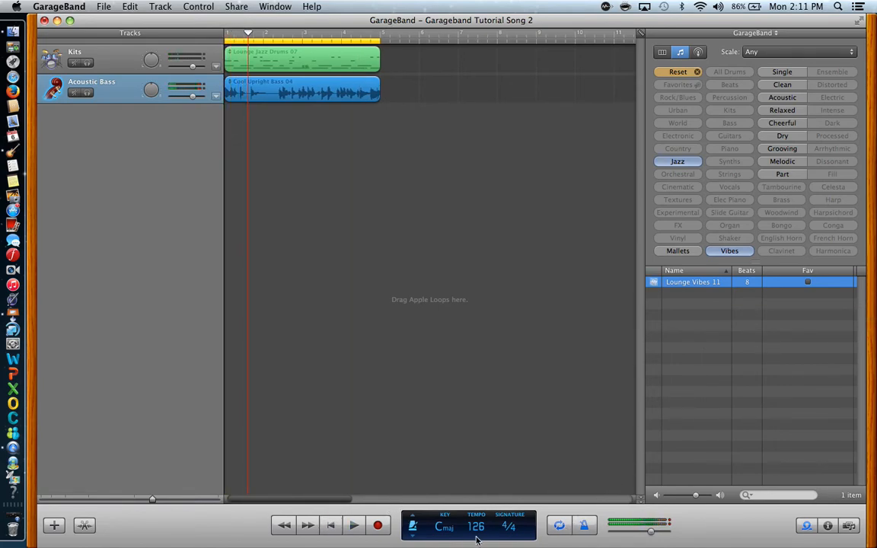
{"action": "left_click", "coordinate": [353, 525]}
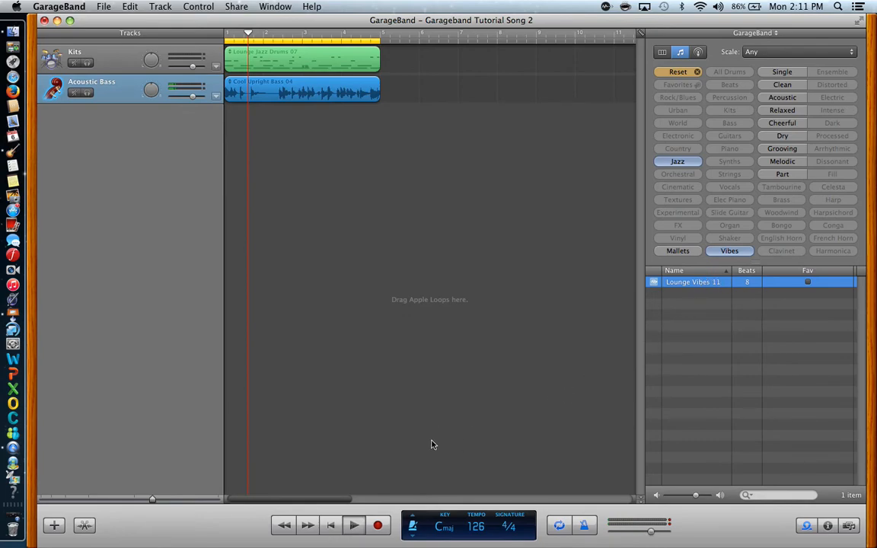
{"action": "left_click", "coordinate": [699, 284]}
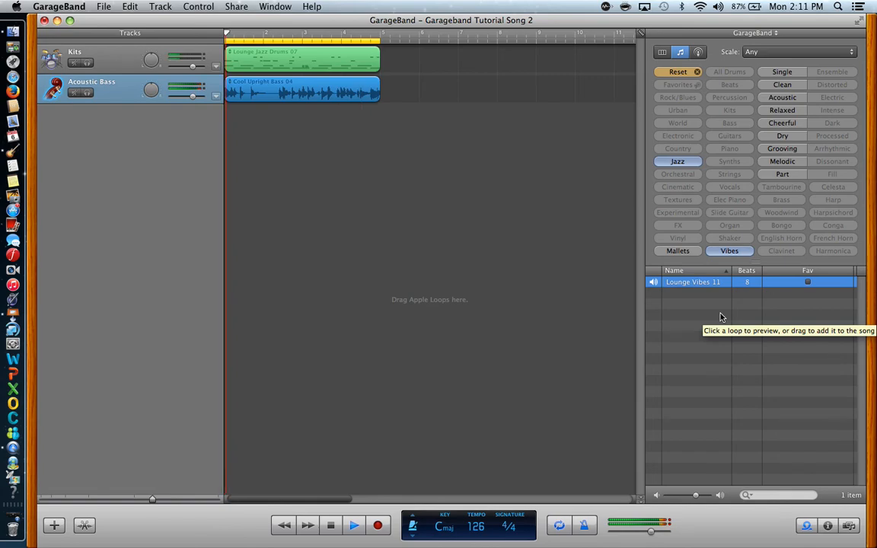
{"action": "key", "text": "space"}
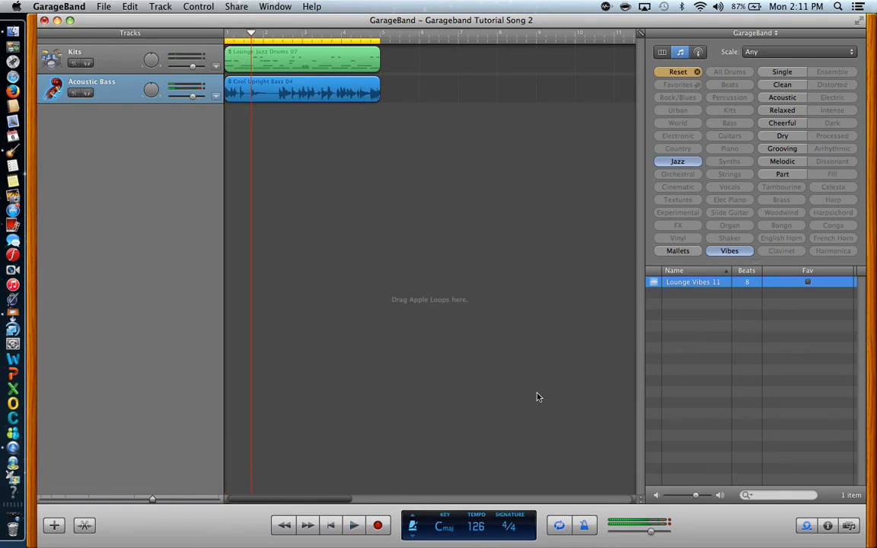
Filter the loops to Jazz Piano and audition Blue Jazz Piano 02 and Blue Jazz Piano 01
{"action": "left_click", "coordinate": [678, 72]}
{"action": "left_click", "coordinate": [678, 161]}
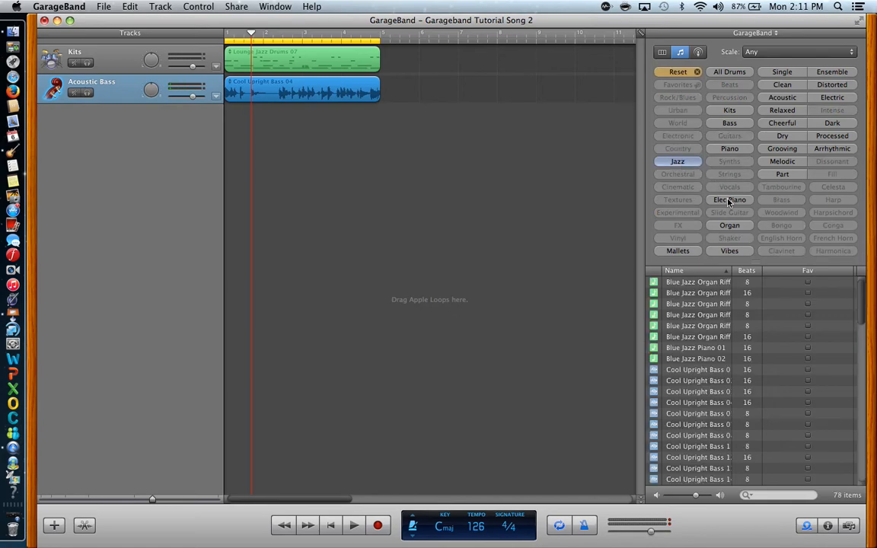
{"action": "left_click", "coordinate": [729, 148]}
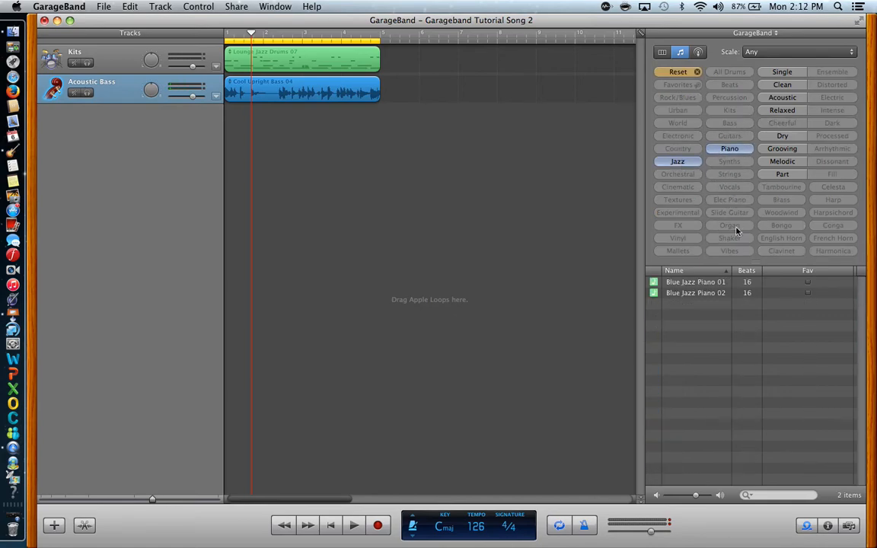
{"action": "left_click", "coordinate": [699, 293]}
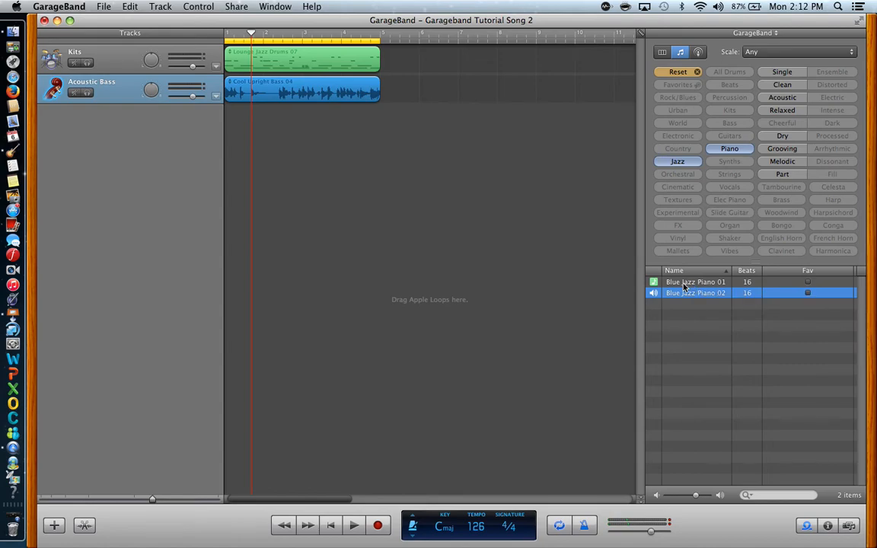
{"action": "left_click", "coordinate": [677, 283]}
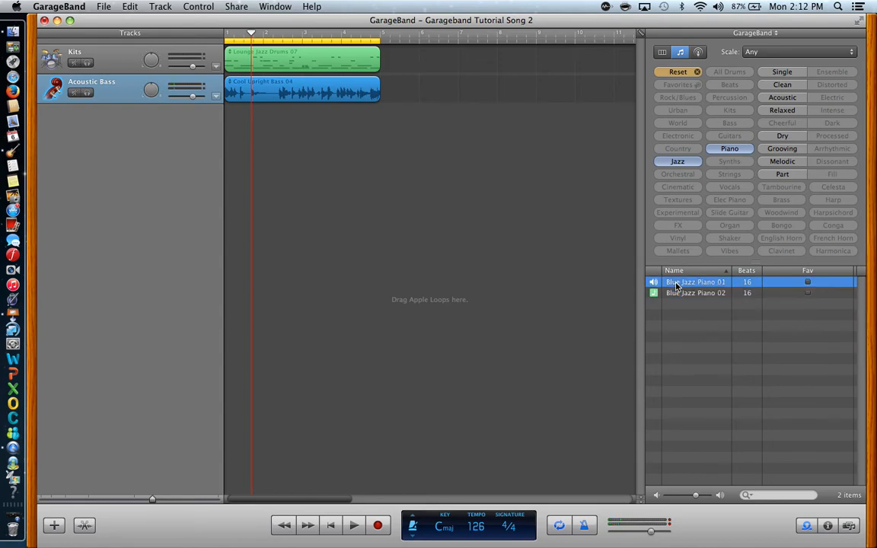
Filter the loops to Jazz Elec Piano, preview Upbeat Electric Piano 04, and add it on a new track starting at measure 1
{"action": "left_click", "coordinate": [674, 72]}
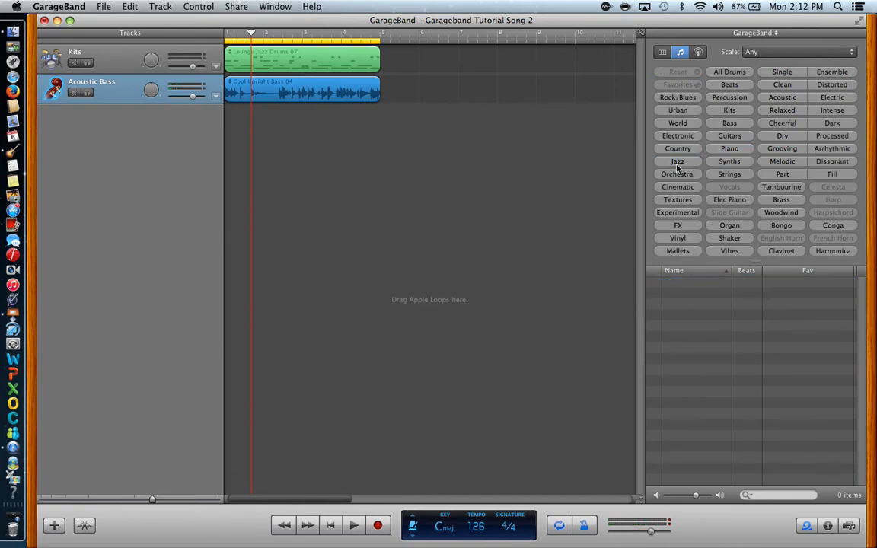
{"action": "left_click", "coordinate": [677, 162]}
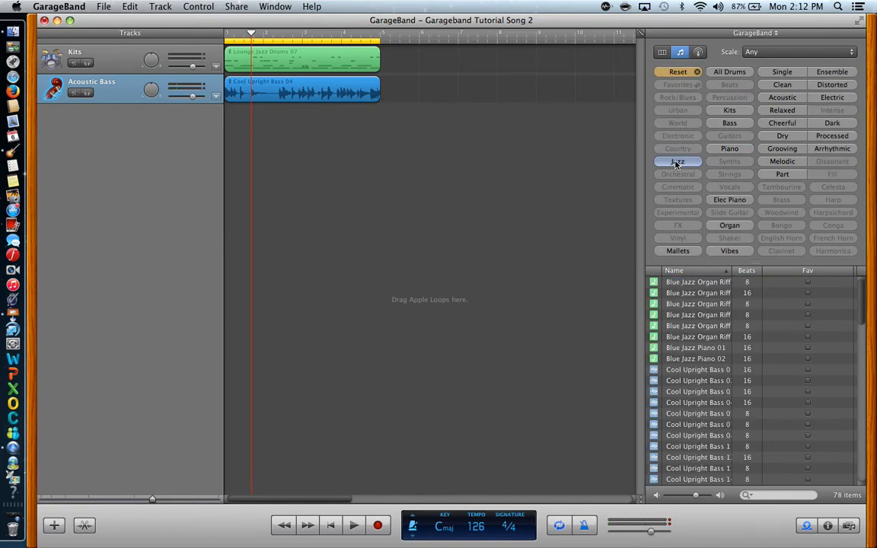
{"action": "left_click", "coordinate": [726, 200]}
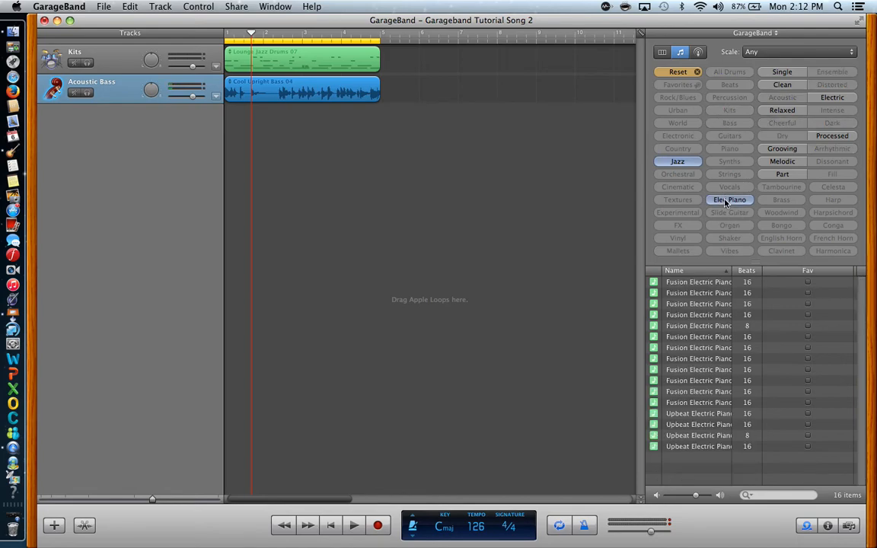
{"action": "left_click", "coordinate": [695, 447]}
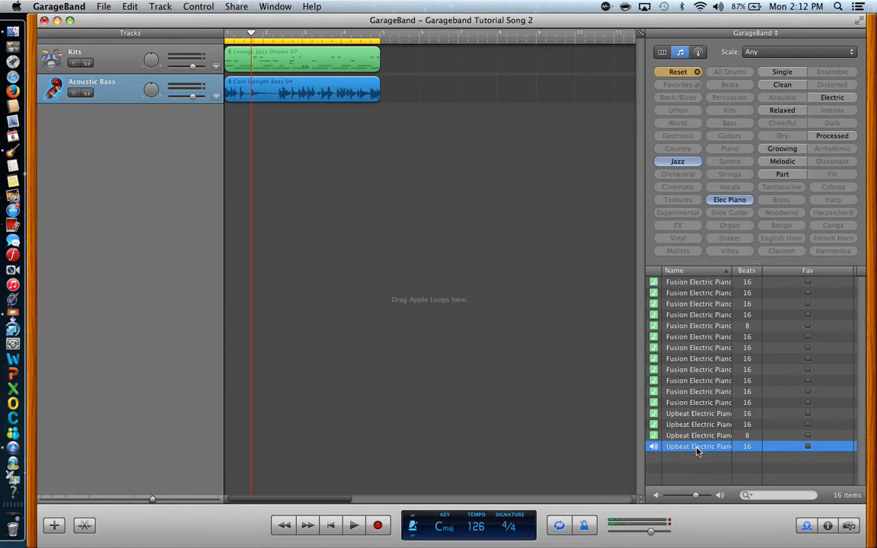
{"action": "left_click_drag", "start_coordinate": [697, 451], "coordinate": [225, 217]}
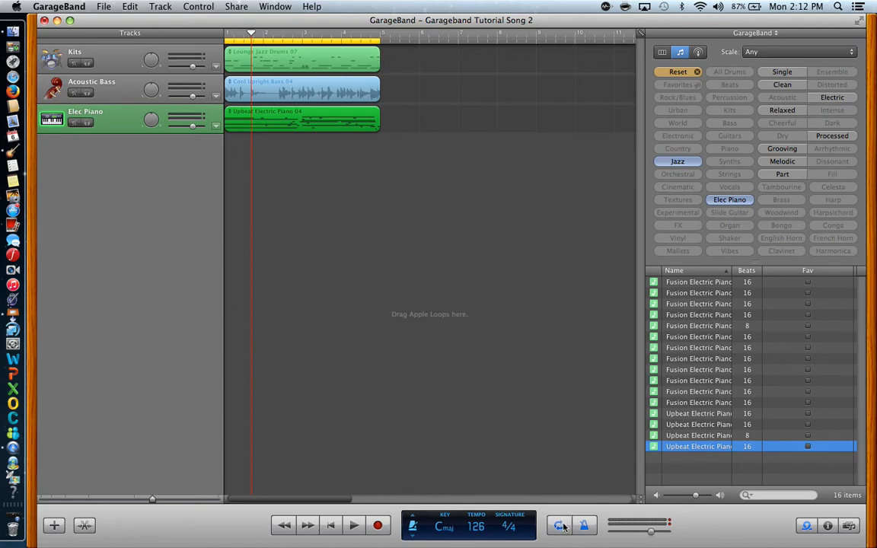
Play the cycled drums, bass and electric piano together, then turn cycling off
{"action": "left_click", "coordinate": [353, 525]}
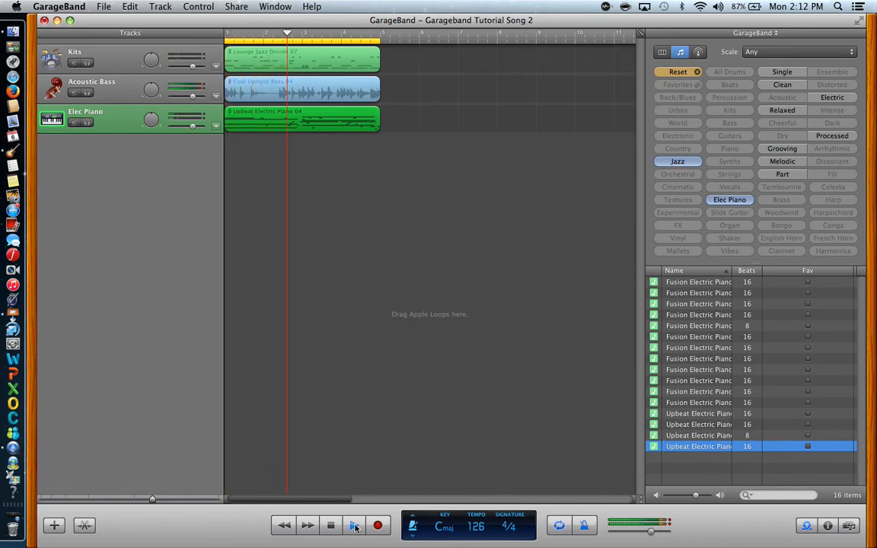
{"action": "left_click", "coordinate": [352, 527]}
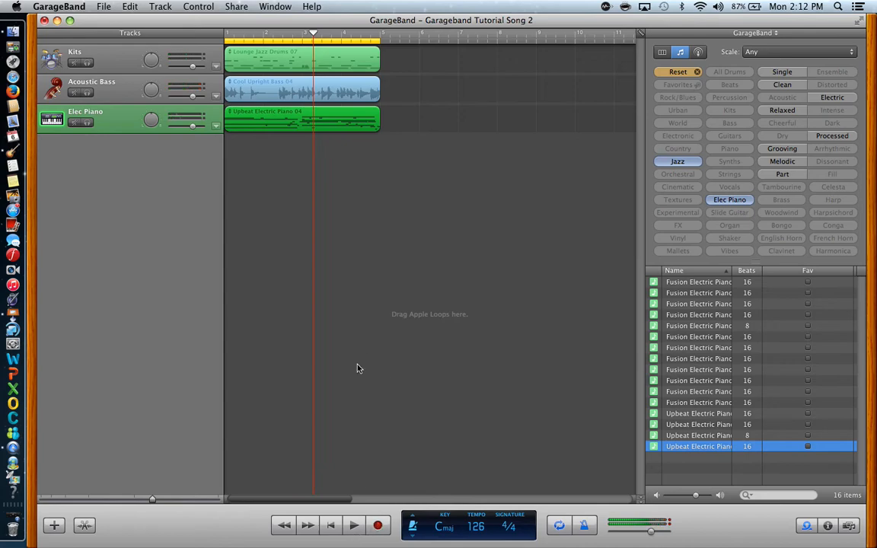
{"action": "left_click", "coordinate": [563, 529]}
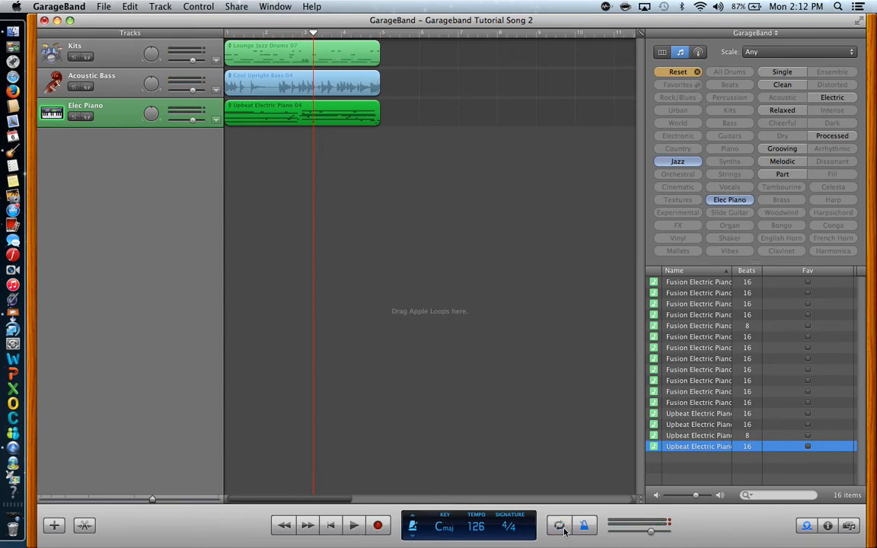
Stagger the entries by looping the drums up to measure 9, with the bass starting at measure 5 and the electric piano at measure 9
{"action": "left_click", "coordinate": [247, 55]}
{"action": "left_click_drag", "start_coordinate": [252, 82], "coordinate": [538, 36]}
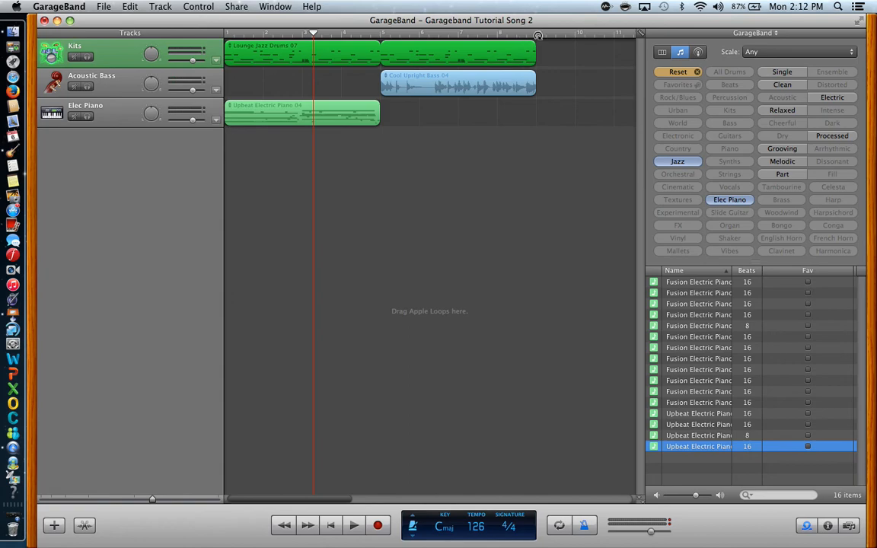
{"action": "left_click_drag", "start_coordinate": [276, 112], "coordinate": [582, 113]}
{"action": "scroll", "coordinate": [519, 161], "scroll_direction": "right", "scroll_amount": 5}
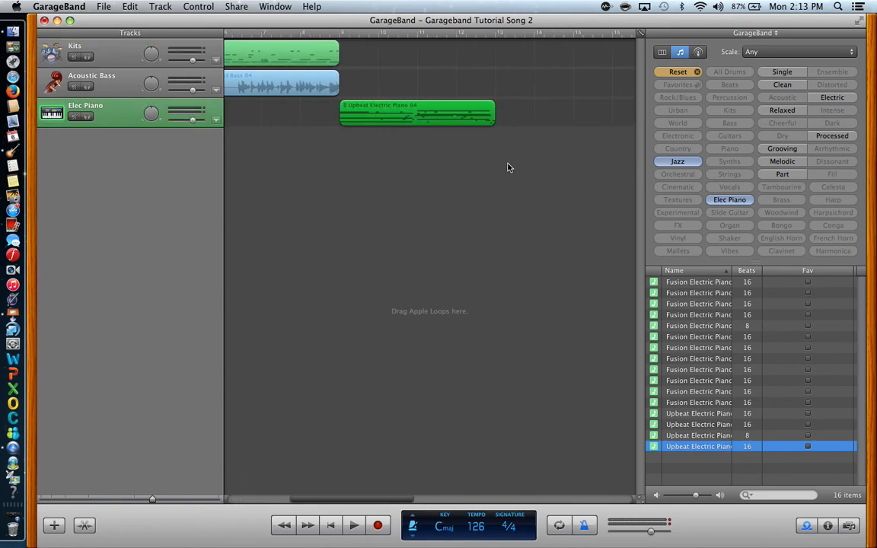
Loop the drums and bass up to measure 13, and extend them together with the electric piano to measure 25
{"action": "left_click", "coordinate": [338, 76]}
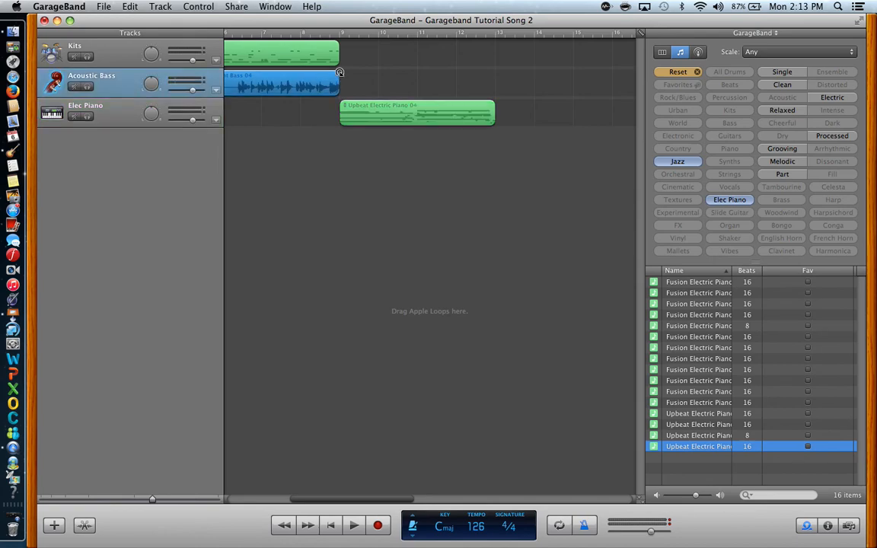
{"action": "left_click", "coordinate": [323, 57], "text": "shift"}
{"action": "left_click_drag", "start_coordinate": [340, 43], "coordinate": [497, 44]}
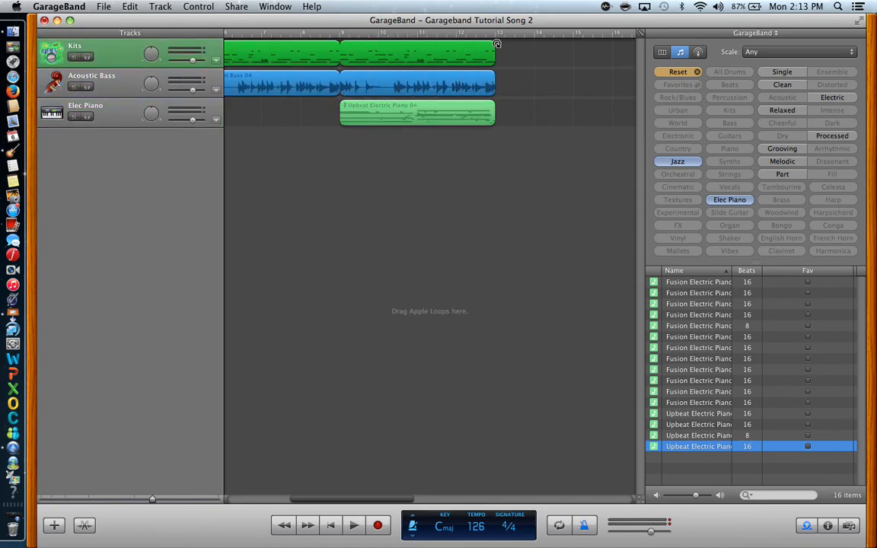
{"action": "left_click", "coordinate": [468, 107]}
{"action": "left_click_drag", "start_coordinate": [495, 46], "coordinate": [624, 43]}
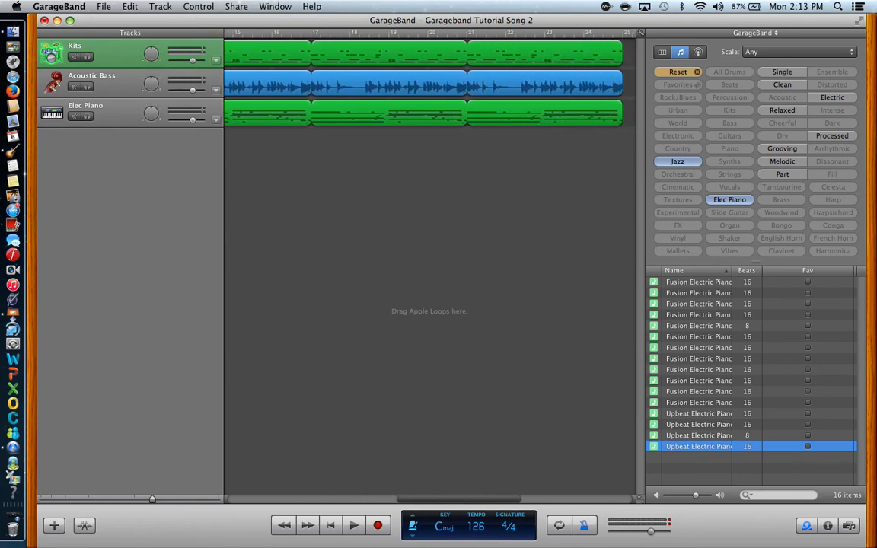
Add an automatic fade-out on the master track at the end of the song, and play the song through to its end
{"action": "left_click", "coordinate": [160, 7]}
{"action": "left_click", "coordinate": [176, 188]}
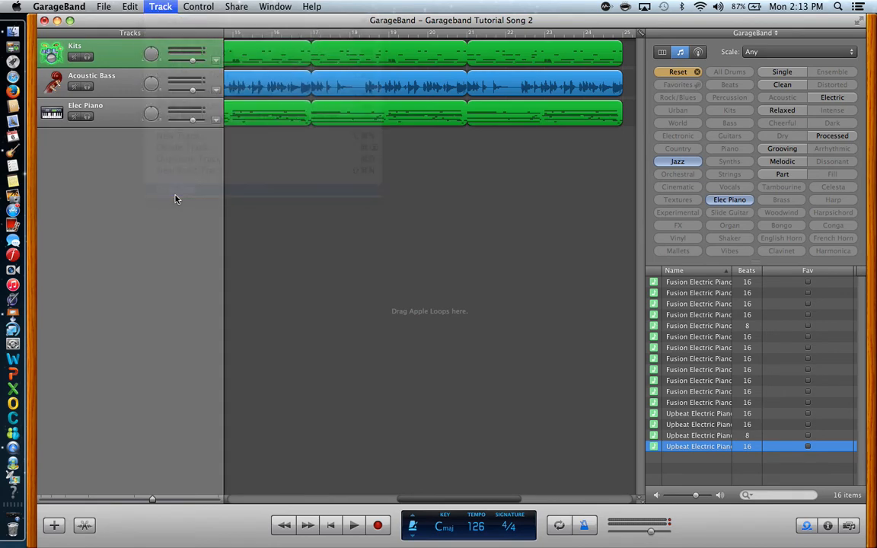
{"action": "scroll", "coordinate": [409, 212], "scroll_direction": "left", "scroll_amount": 10}
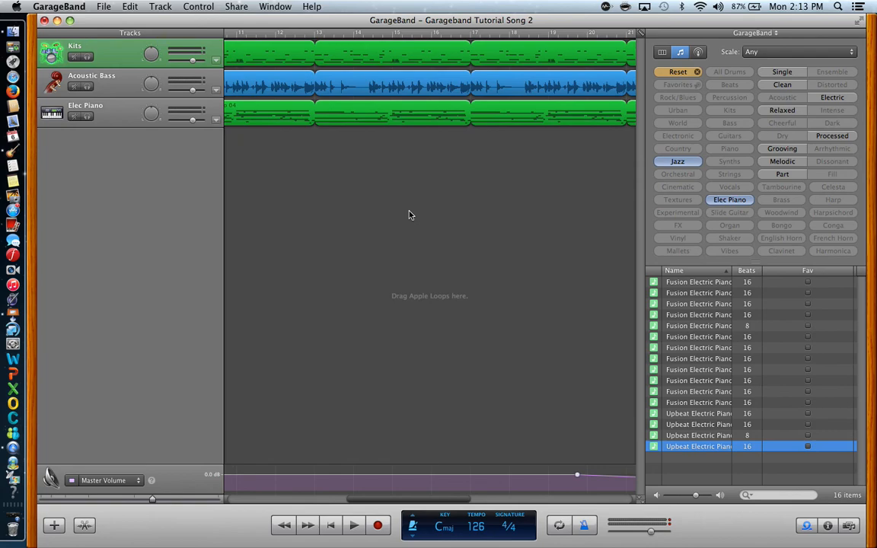
{"action": "key", "text": "space"}
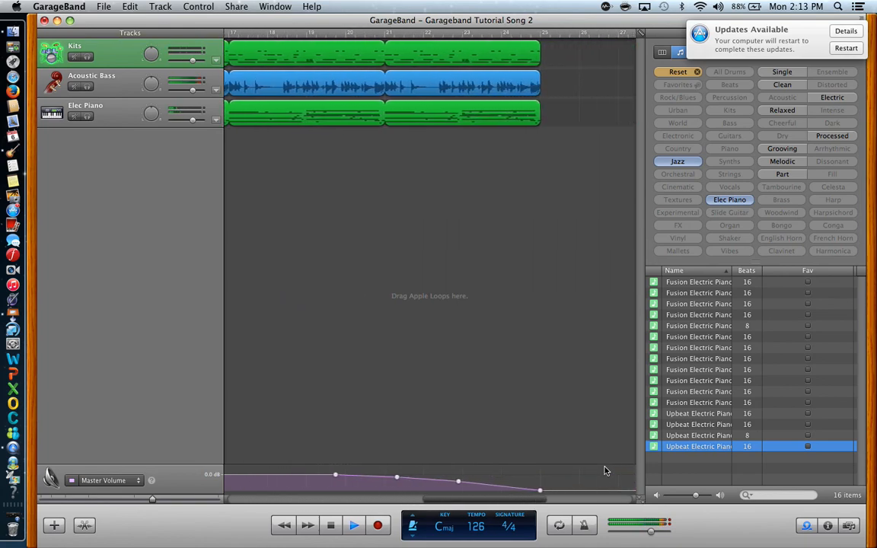
{"action": "scroll", "coordinate": [515, 231], "scroll_direction": "left", "scroll_amount": 4}
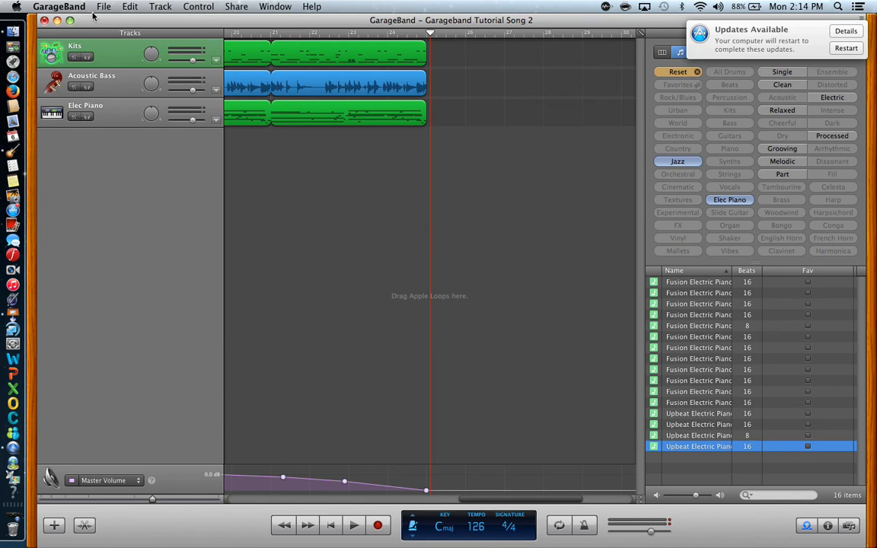
{"action": "left_click_drag", "start_coordinate": [95, 21], "coordinate": [278, 77]}
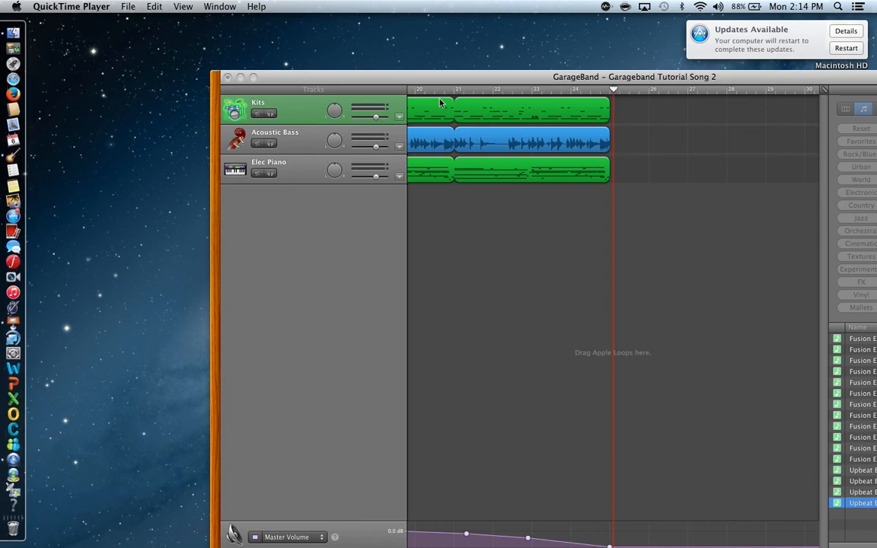
{"action": "left_click", "coordinate": [449, 131]}
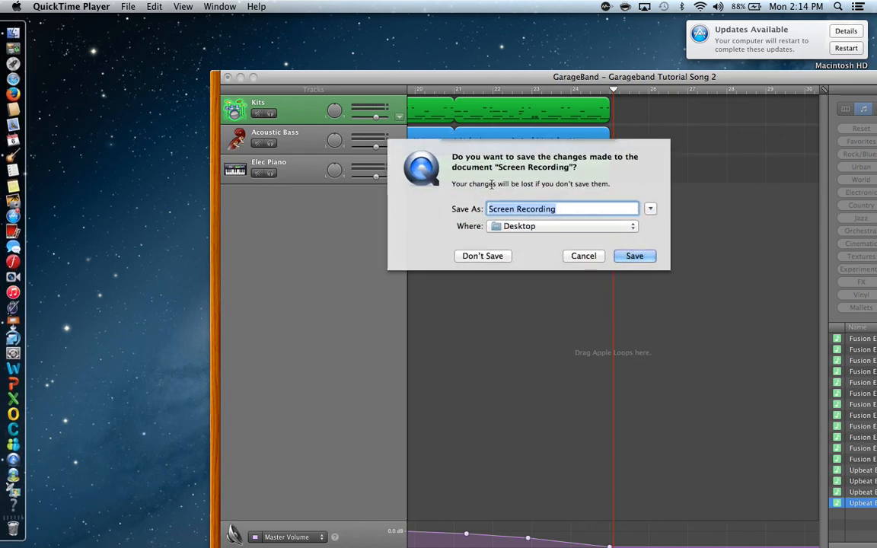